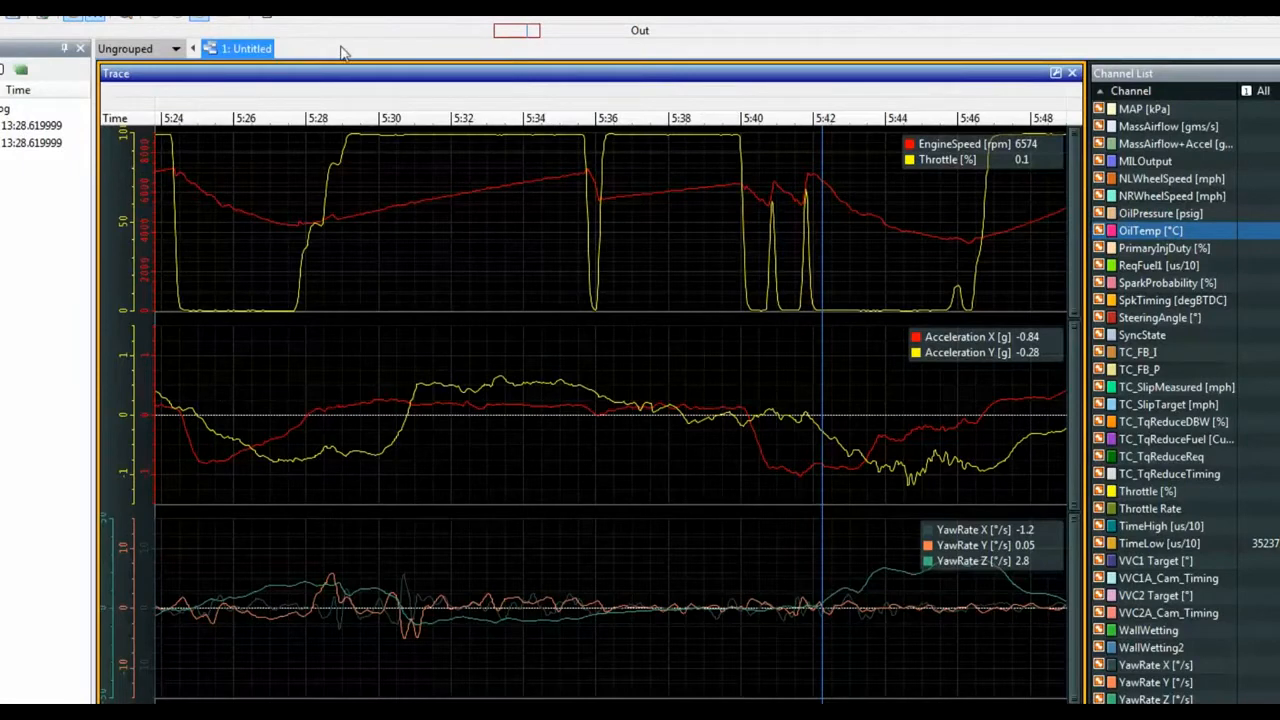
- Shorten the Channel List, narrow the Trace view and widen the list to meet it, leaving free space above the list
scroll(1185, 400, up, 2)
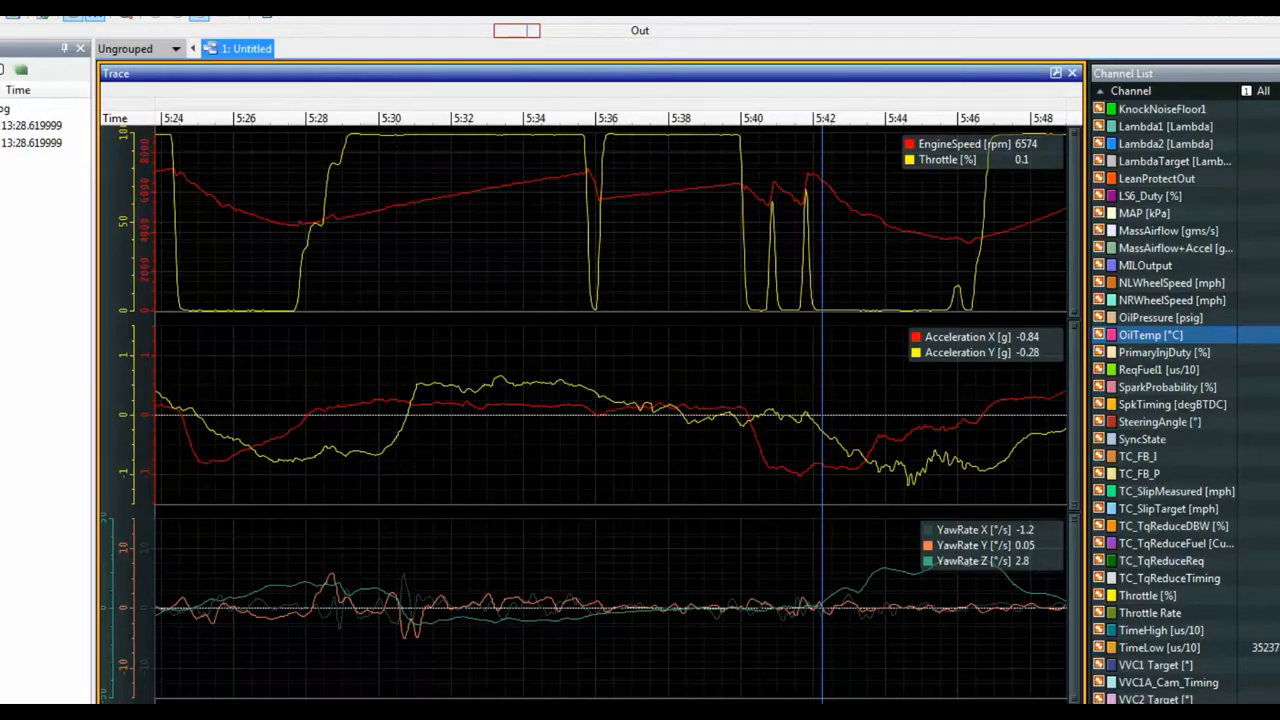
click(1272, 335)
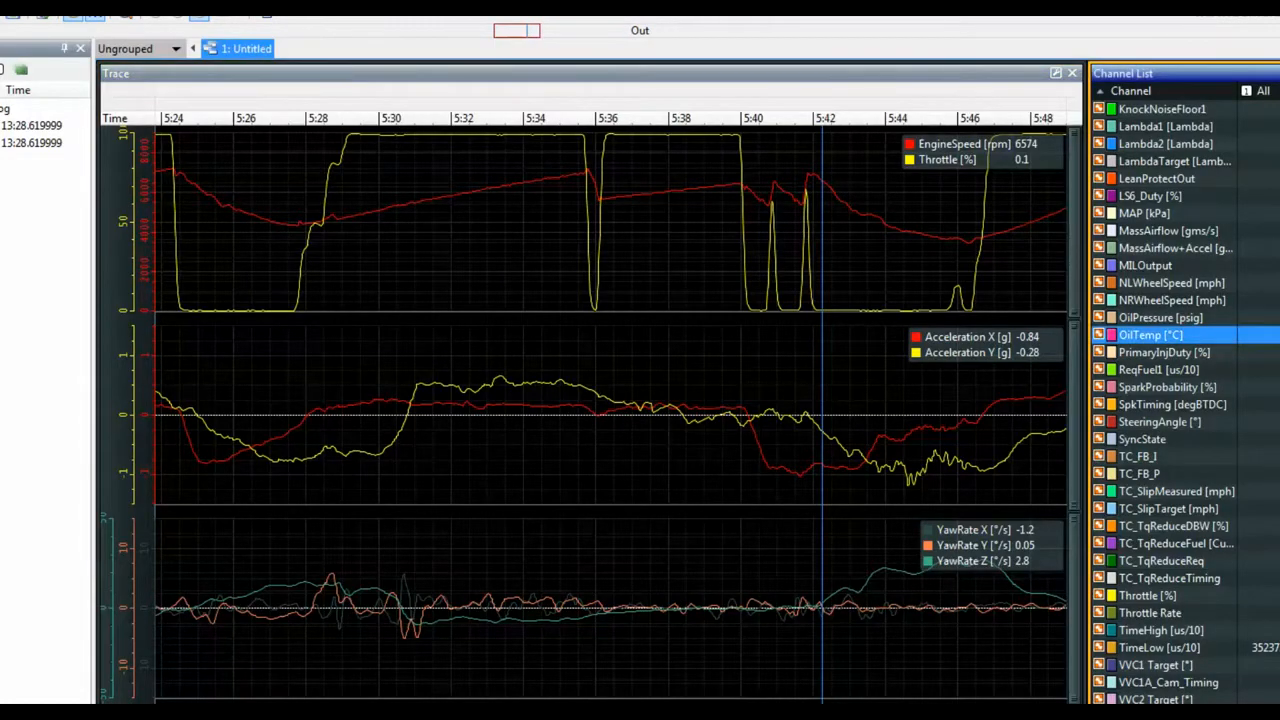
mouse_move(1274, 65)
mouse_down()
mouse_move(1210, 130)
mouse_move(1194, 356)
mouse_up()
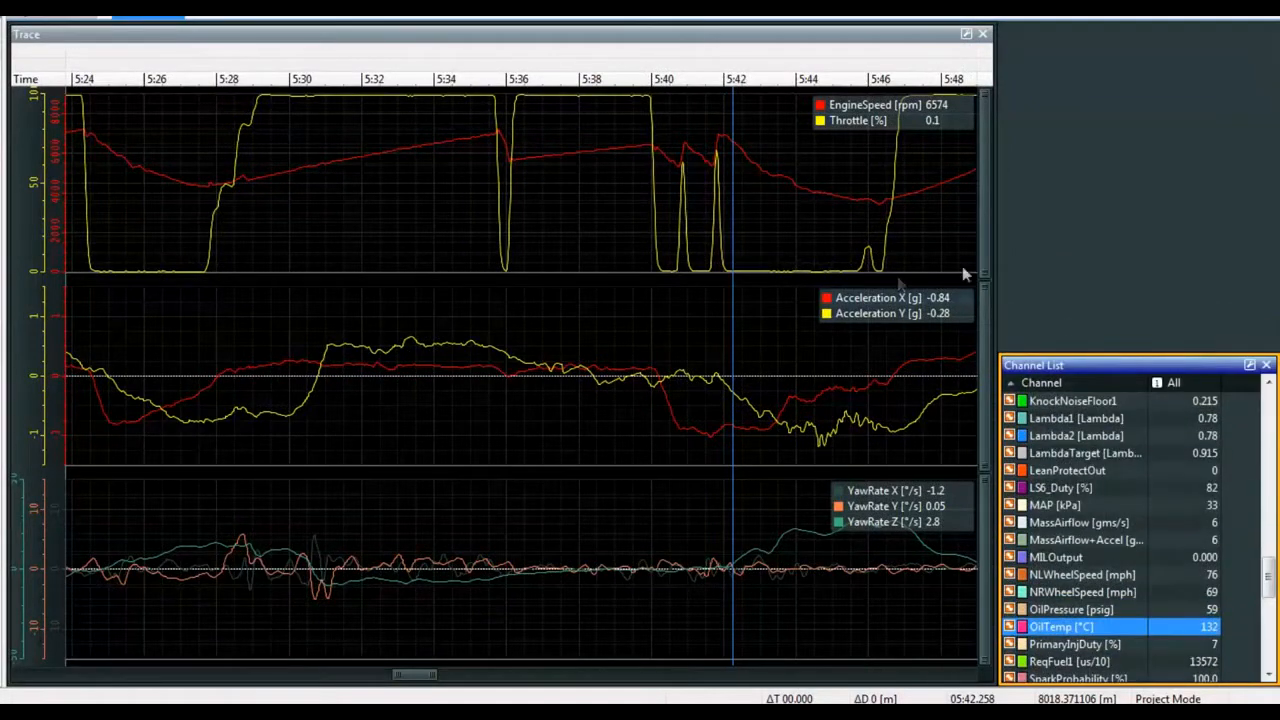
mouse_move(991, 235)
mouse_down()
mouse_move(909, 246)
mouse_move(921, 248)
mouse_up()
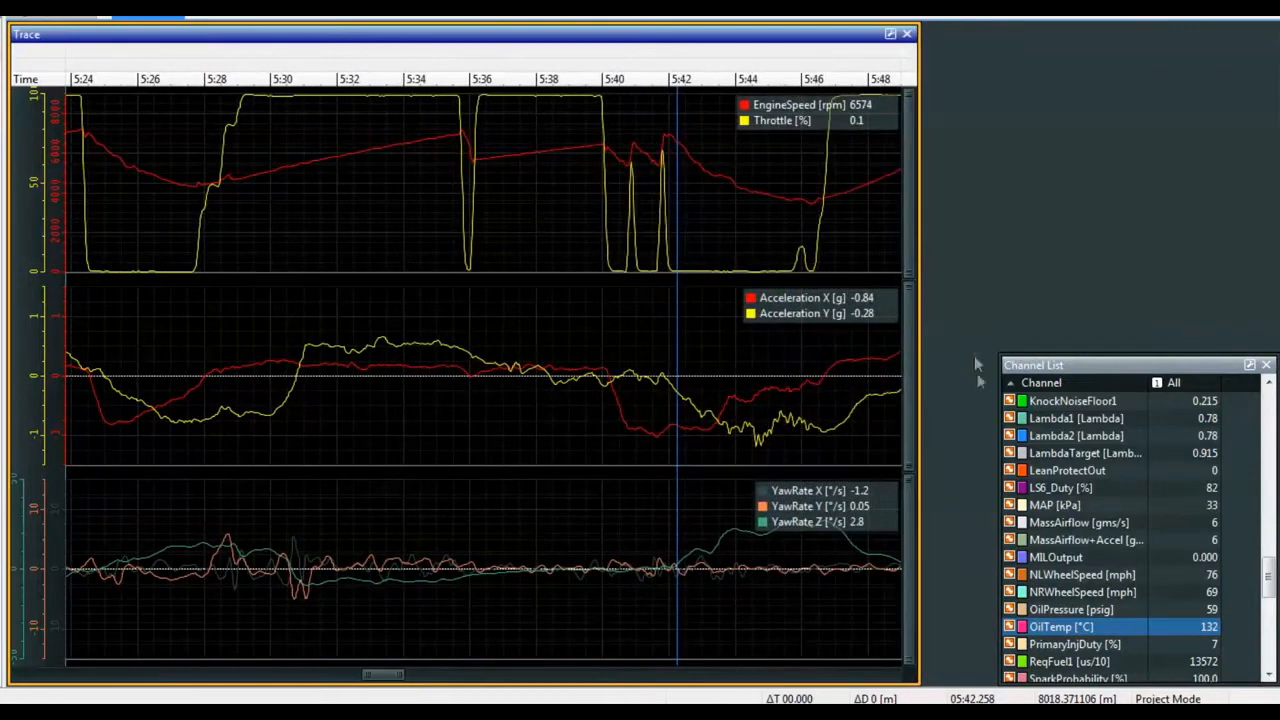
drag(998, 371, 920, 383)
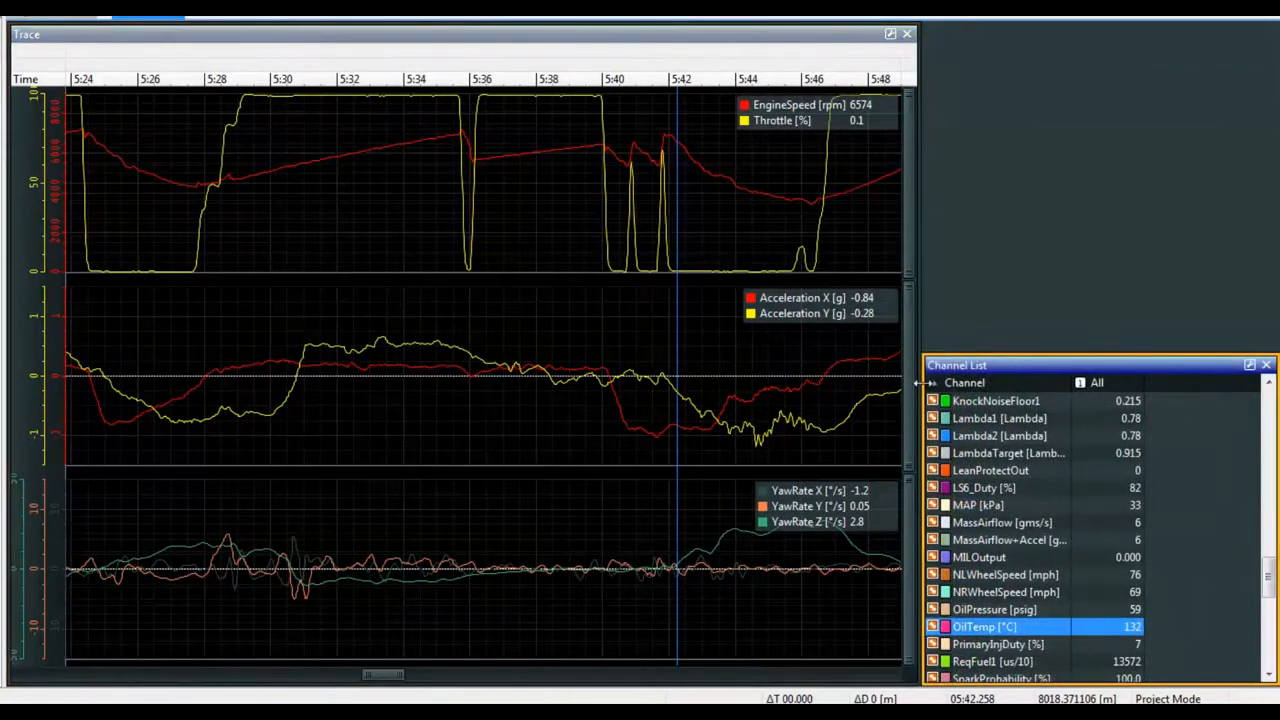
- Add a Track view in the free space and enlarge it to fill the area above the Channel List
right_click(1034, 121)
mouse_move(1036, 123)
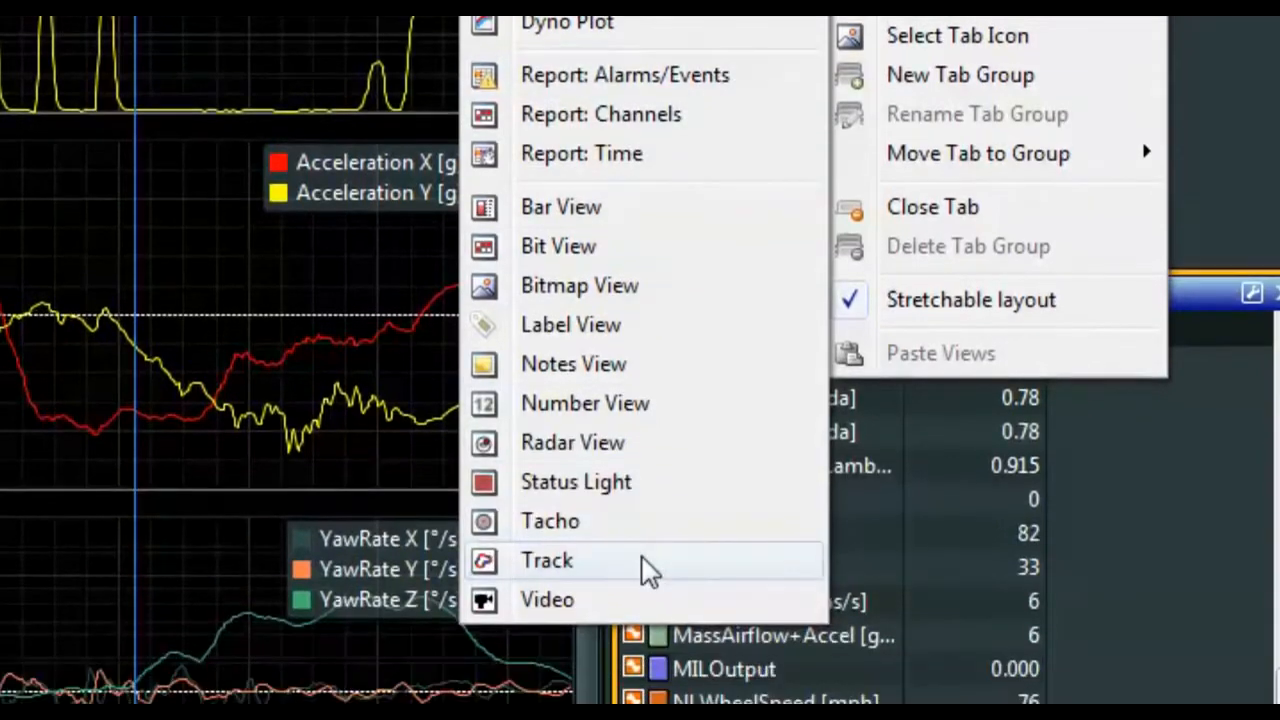
click(650, 570)
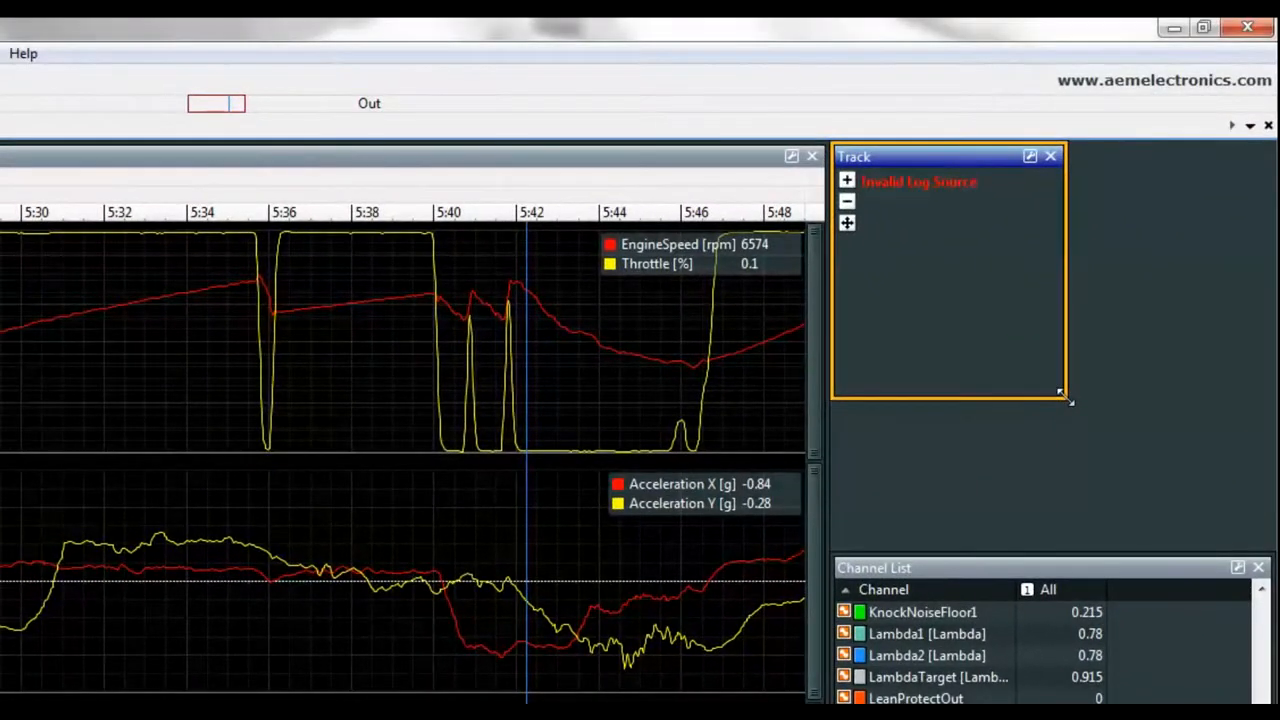
drag(1063, 395, 1264, 540)
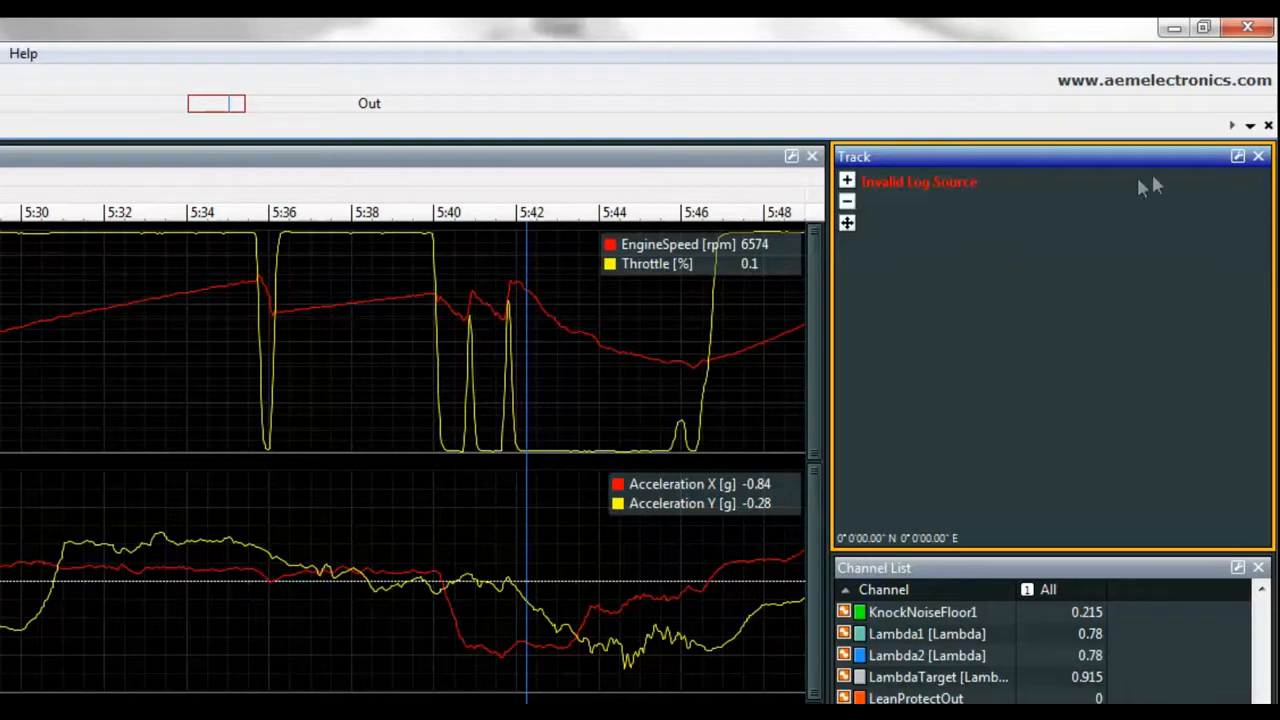
- Open the track editor from the Track view's configuration and look over the latitude channel choices
click(1238, 160)
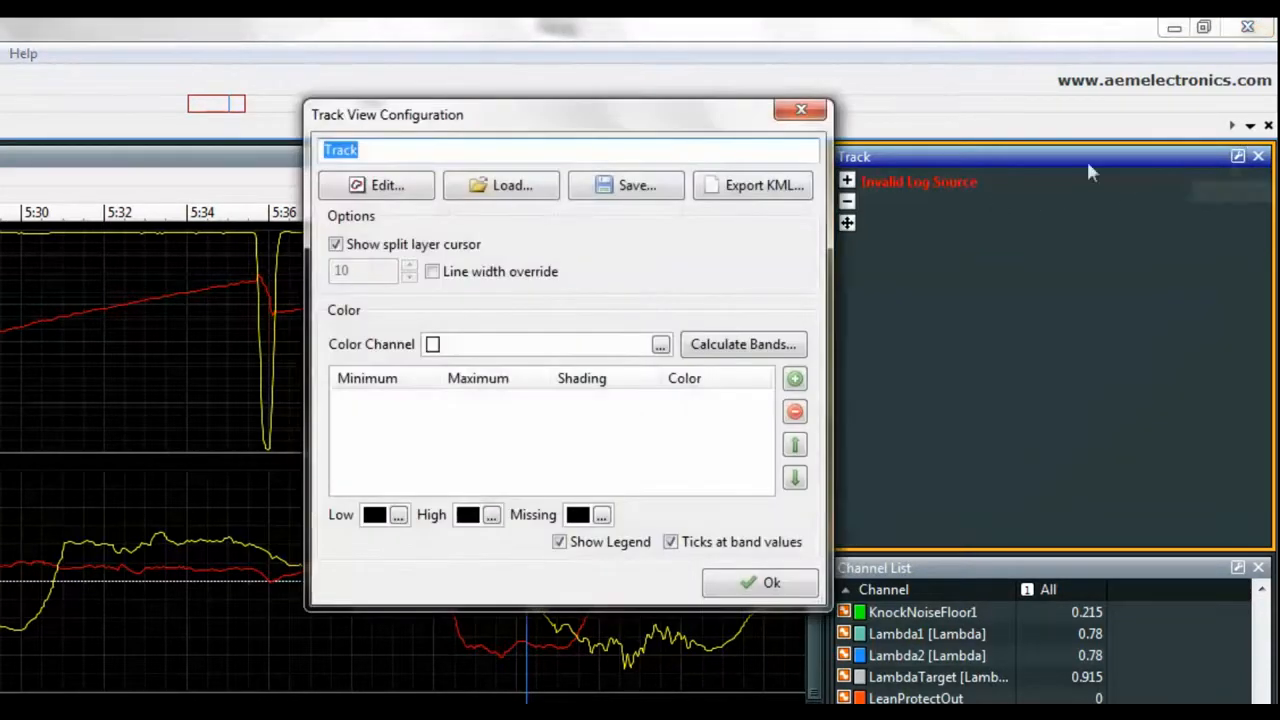
click(386, 187)
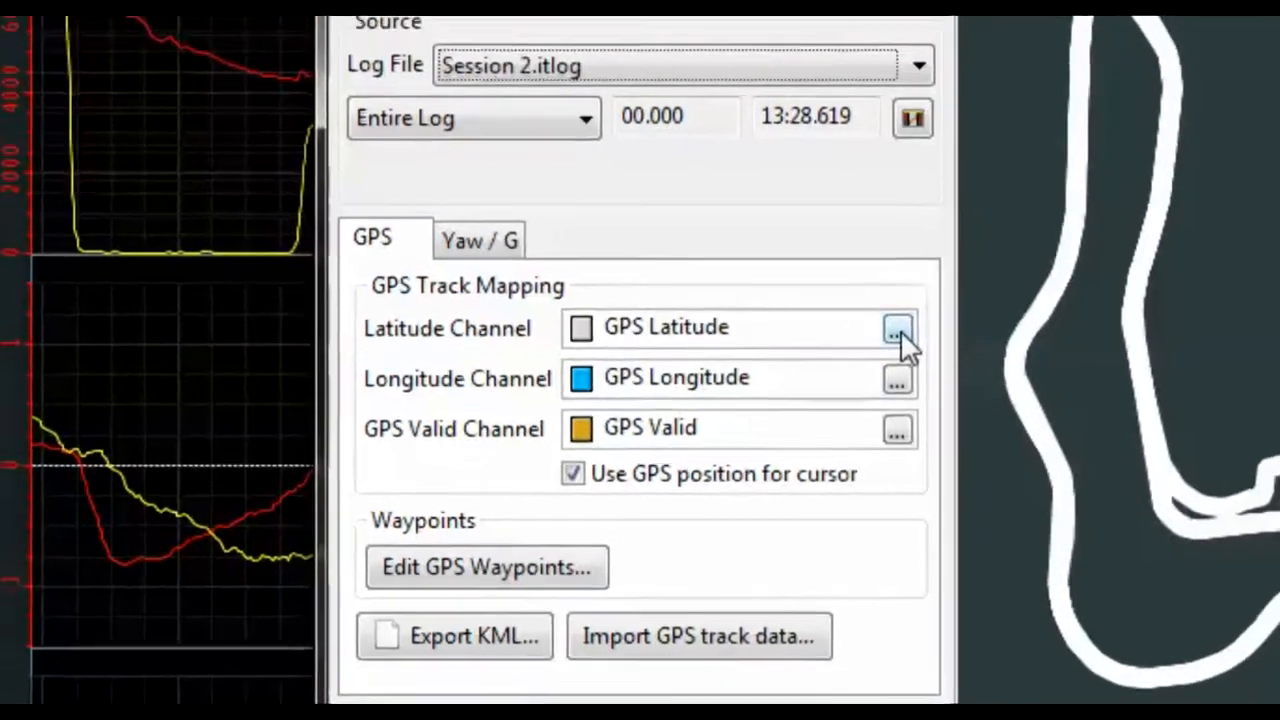
click(947, 308)
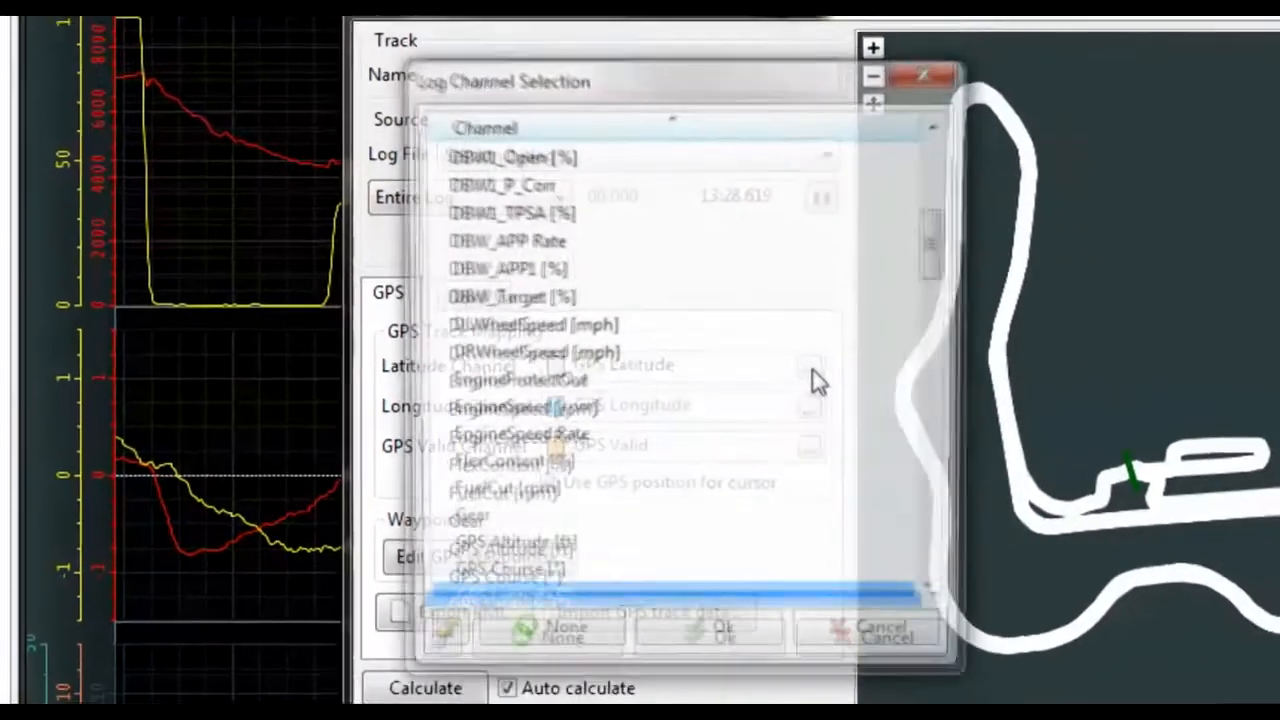
click(922, 77)
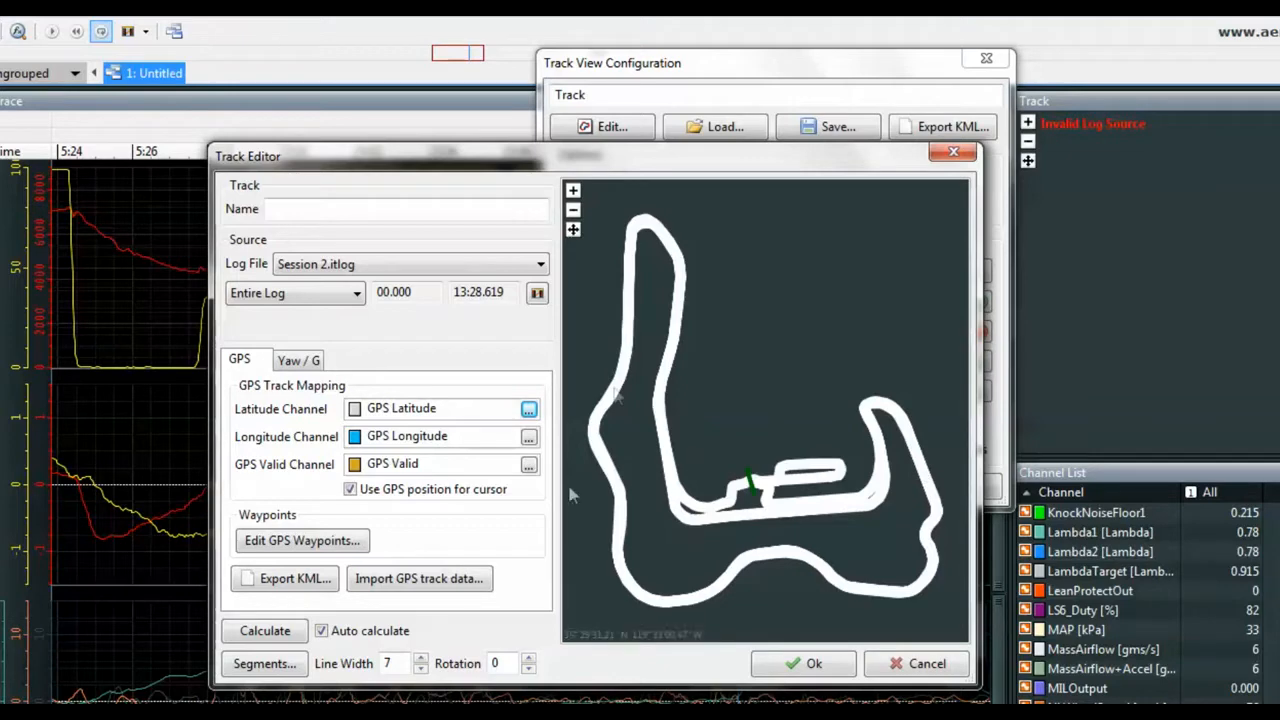
- Thin the track outline by lowering its line width in the Track Editor
click(421, 669)
click(421, 669)
click(421, 669)
click(421, 669)
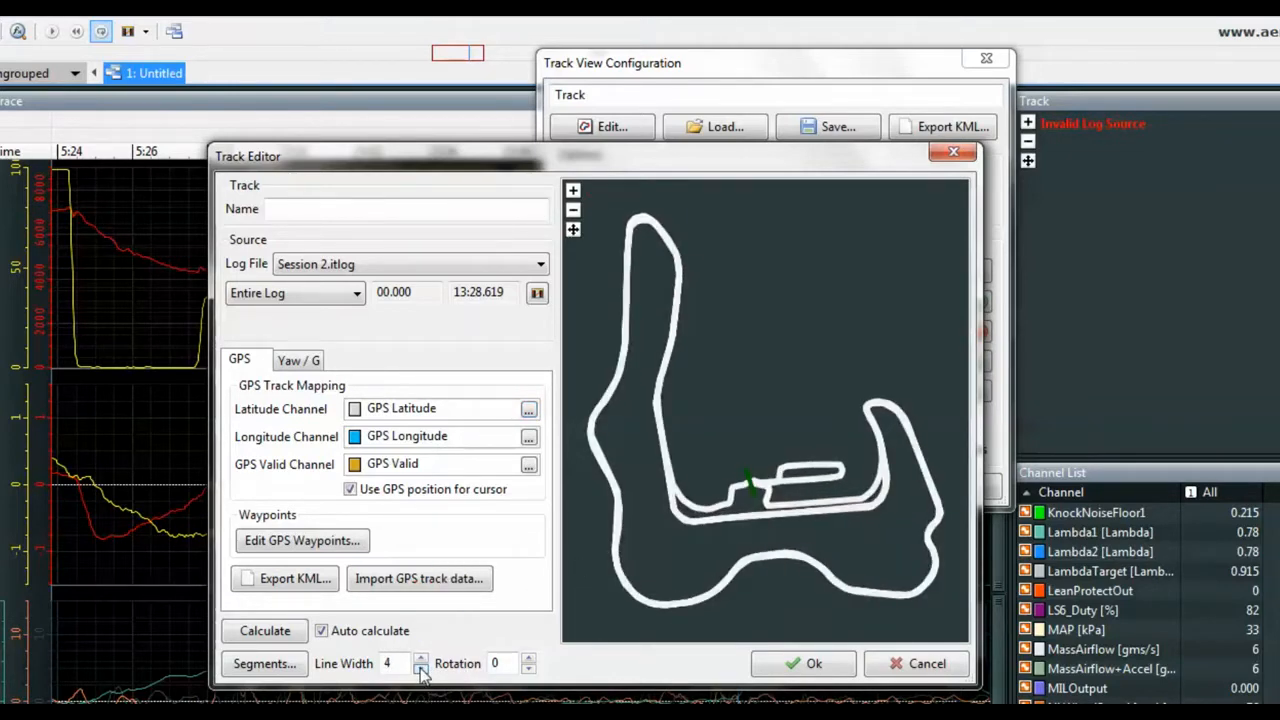
click(421, 669)
click(421, 669)
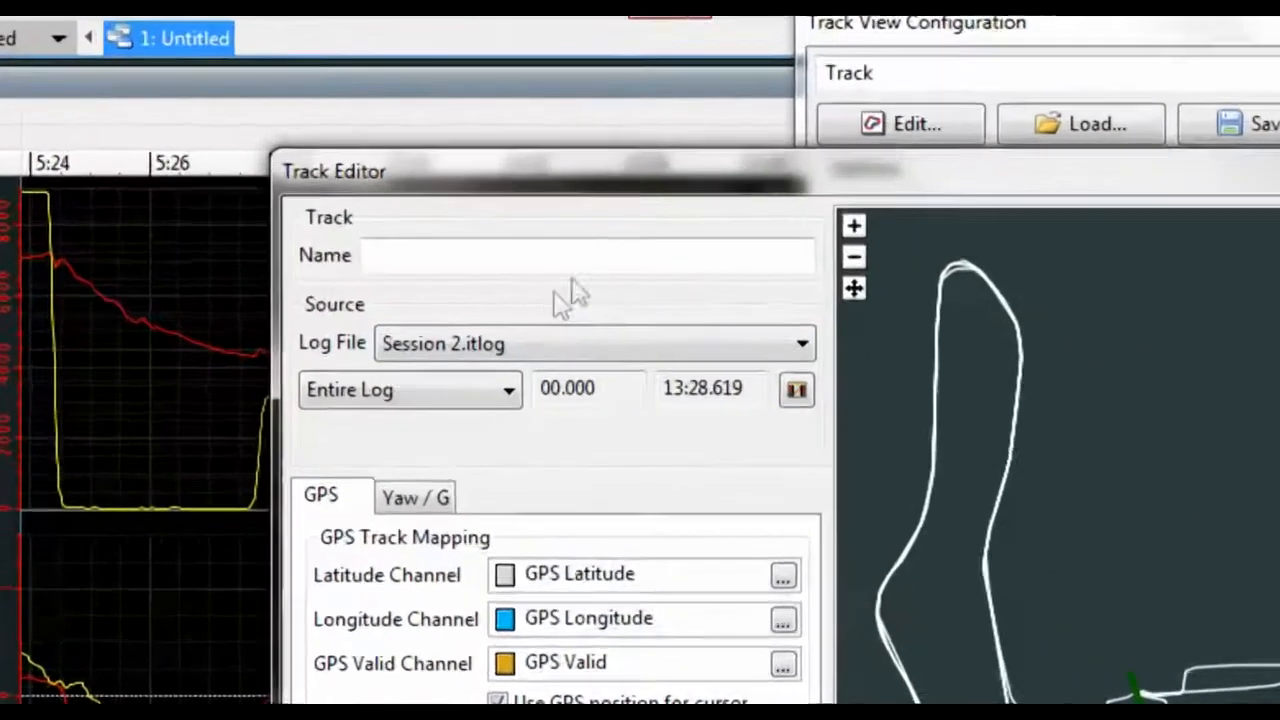
- Name the track "Buttonwillow CW #1" and accept both the track and the view configuration
click(410, 208)
text(Bu)
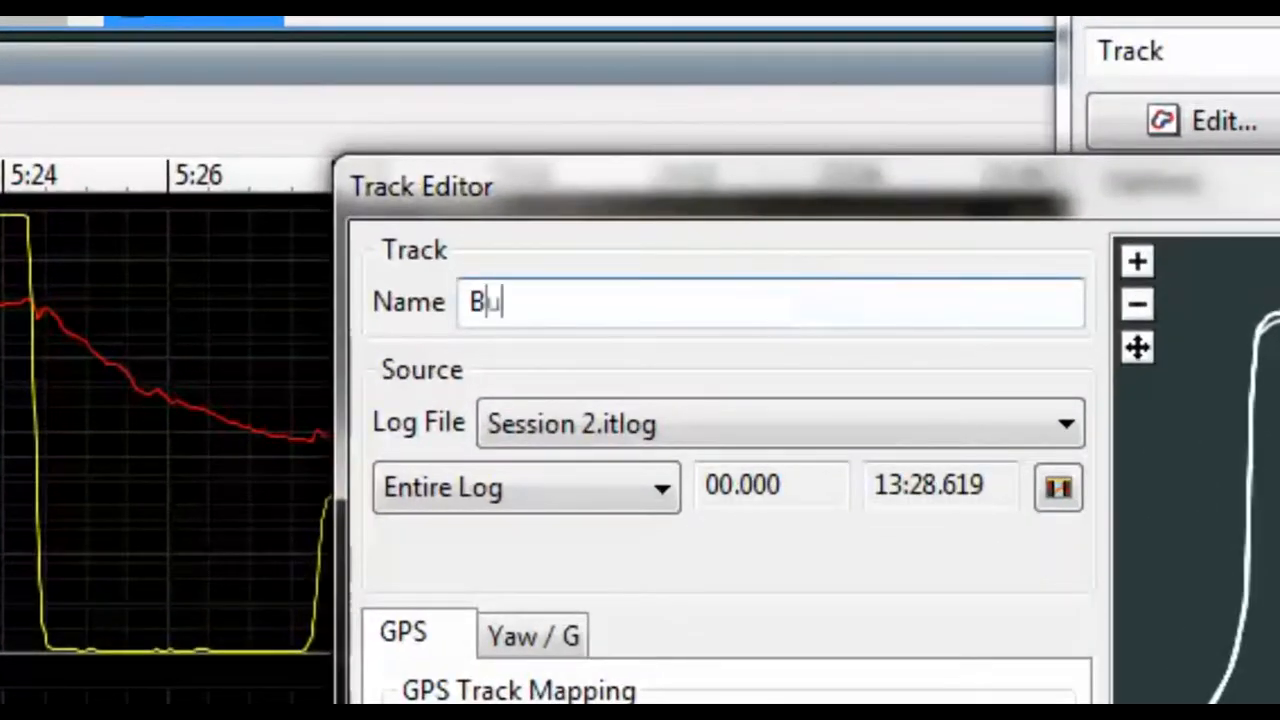
text(ttonwillow CW )
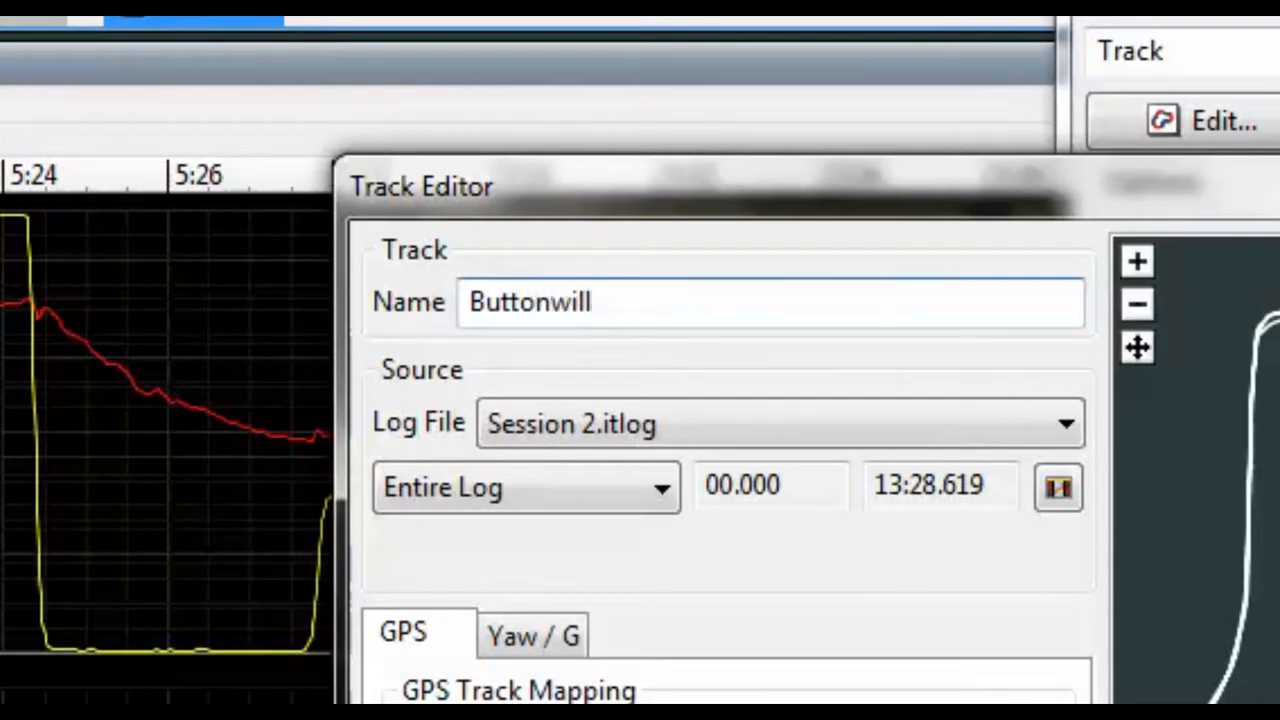
text(#1)
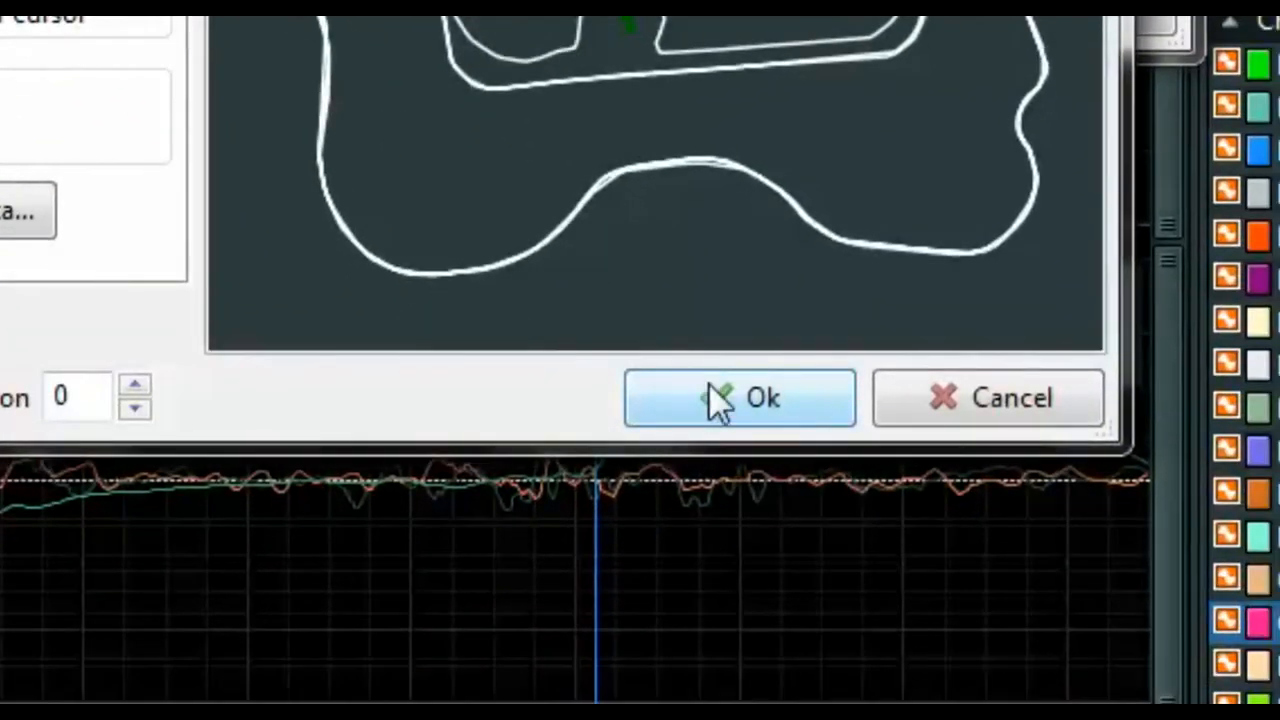
click(709, 384)
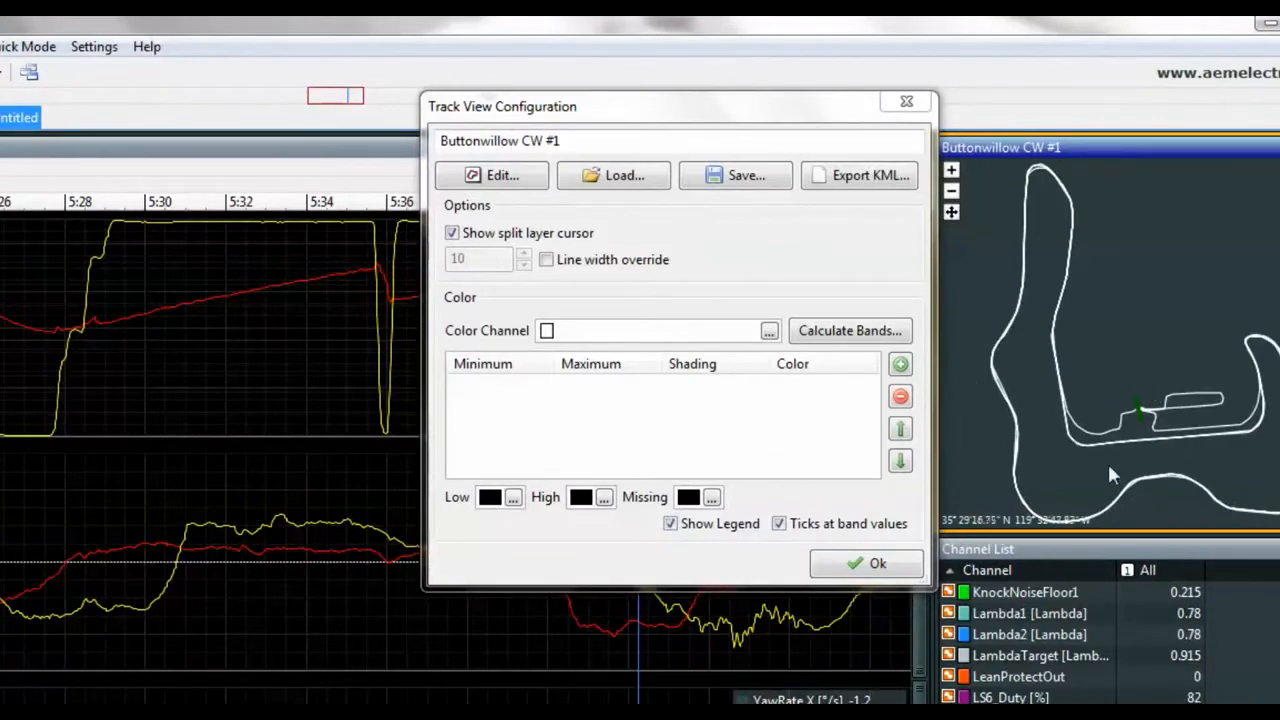
click(908, 566)
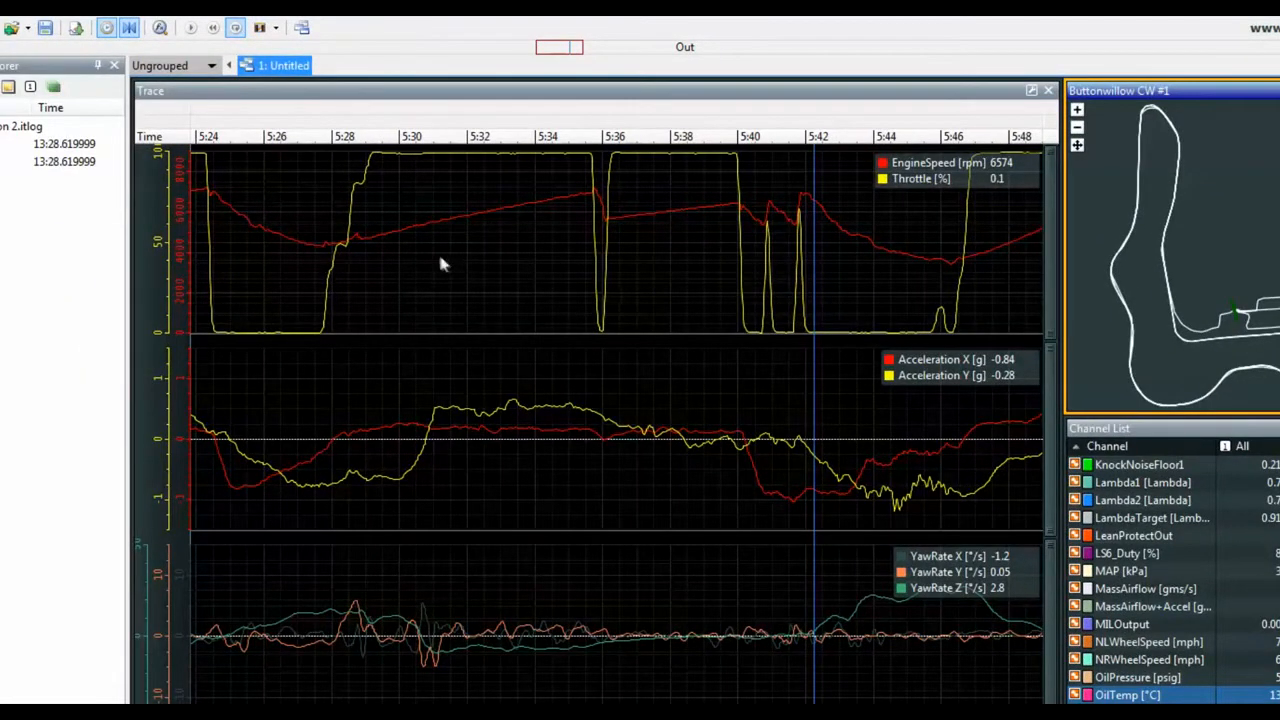
- Scrub the data cursor along the trace from about 5:32 to 5:42 to compare it with the position on the track map
mouse_move(445, 262)
mouse_down()
mouse_move(550, 260)
mouse_move(565, 247)
mouse_move(452, 245)
mouse_move(465, 246)
mouse_up()
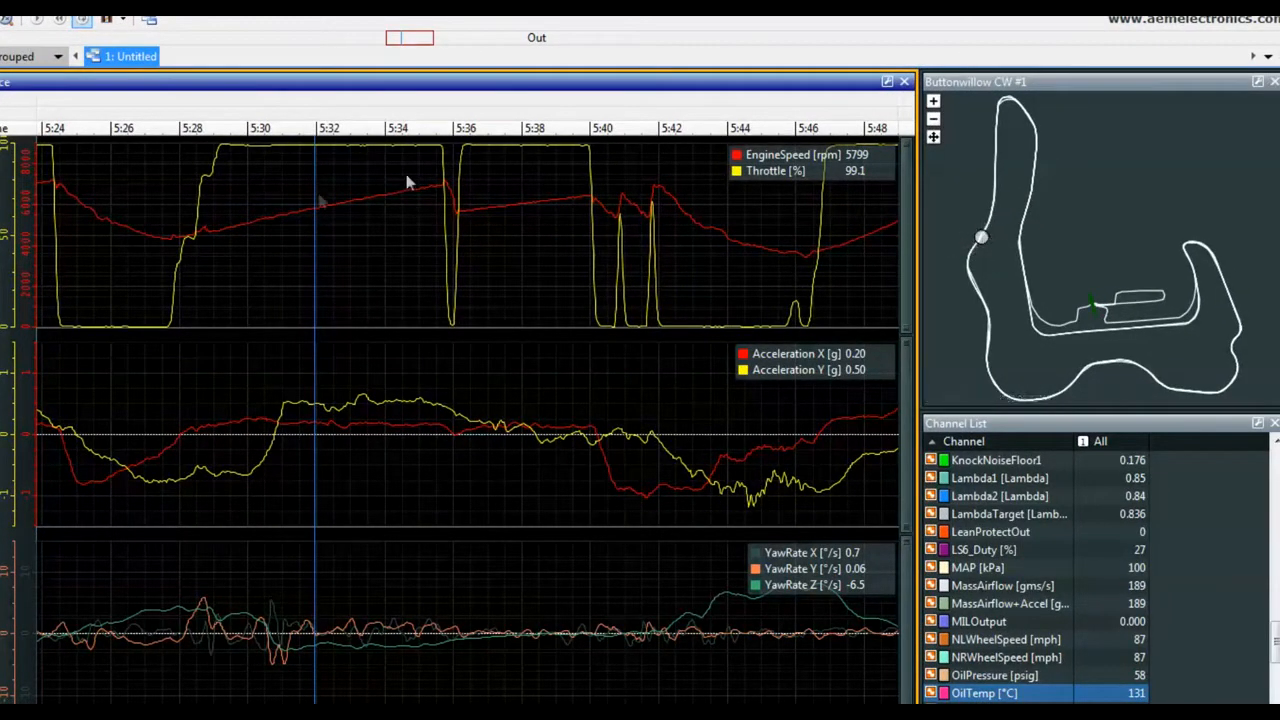
mouse_move(286, 240)
mouse_down()
mouse_move(434, 249)
mouse_move(374, 249)
mouse_move(391, 235)
mouse_up()
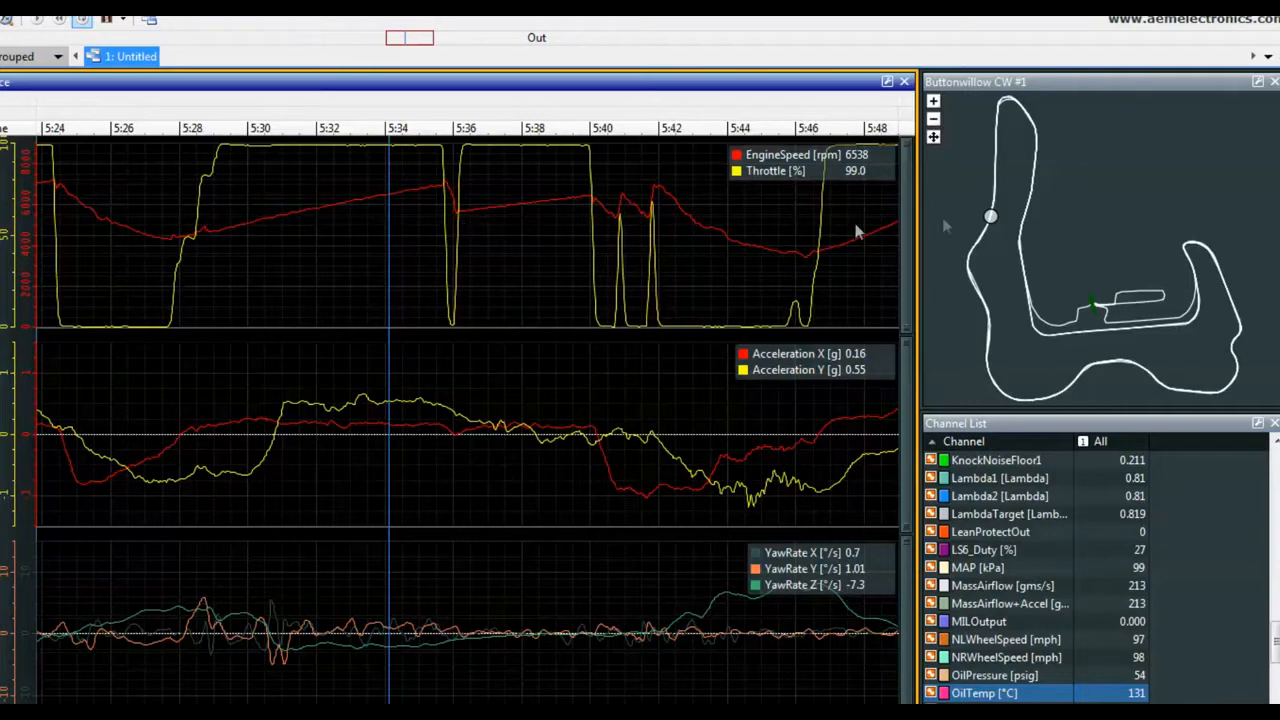
mouse_move(340, 220)
mouse_down()
mouse_move(510, 215)
mouse_move(364, 240)
mouse_move(573, 243)
mouse_up()
click(662, 218)
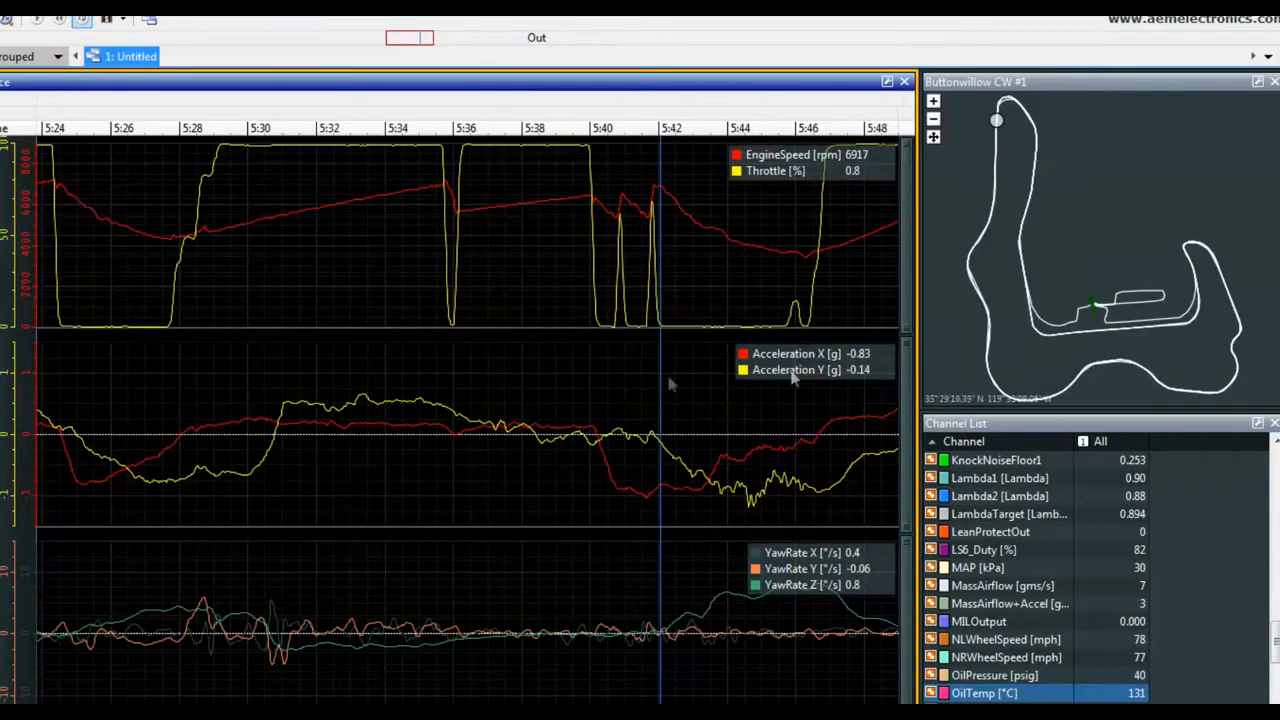
- Place the data cursor on the start/finish straight at about 6:20 and add a lap beacon there
scroll(670, 268, down, 5)
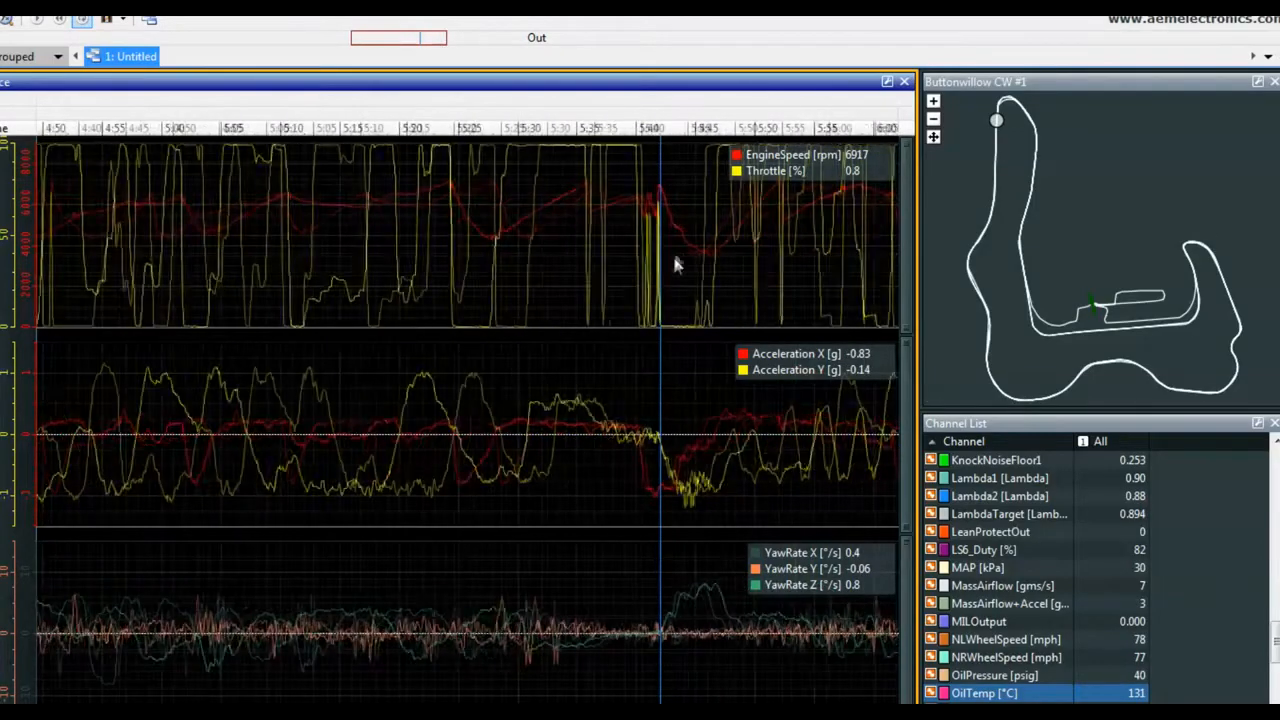
click(486, 281)
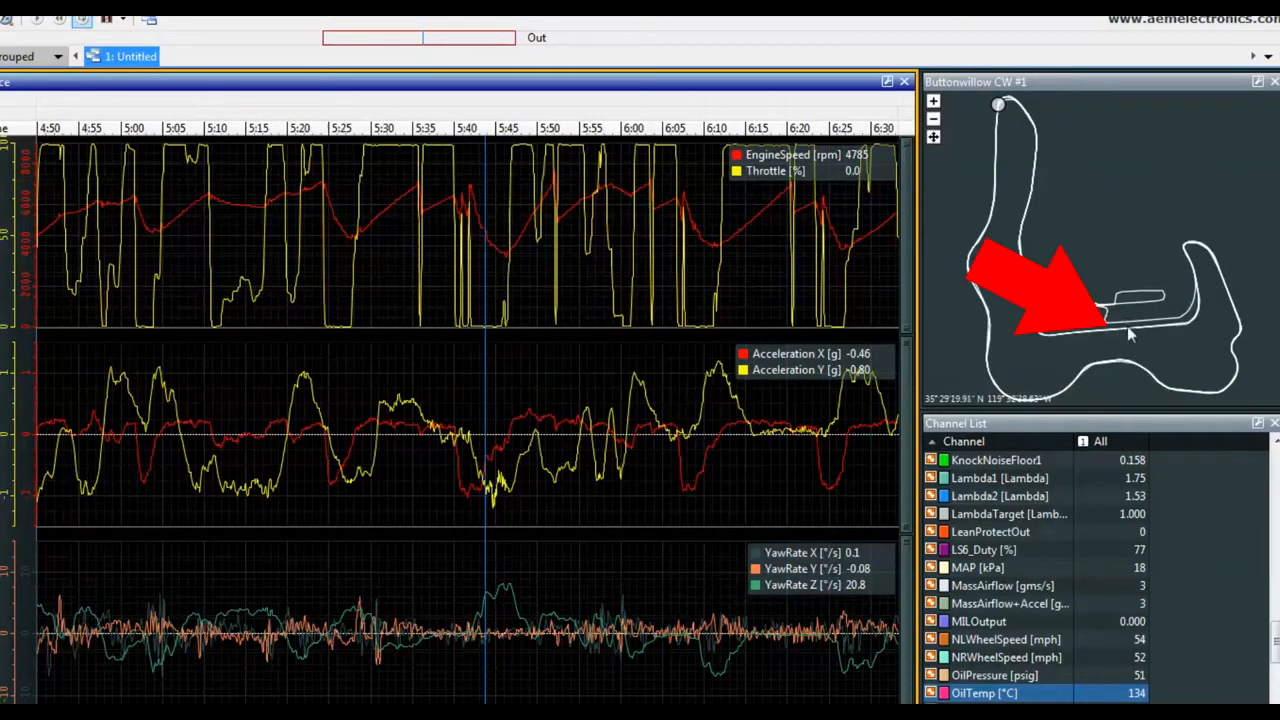
drag(668, 279, 488, 282)
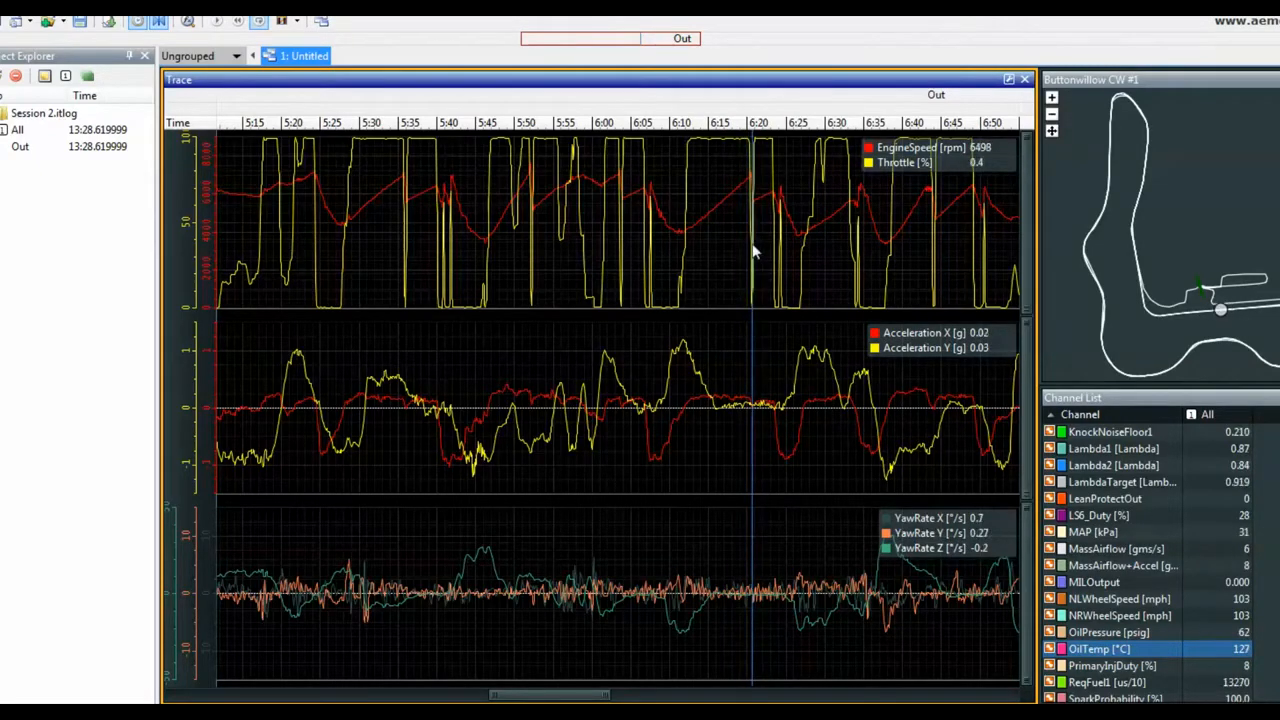
scroll(755, 245, up, 5)
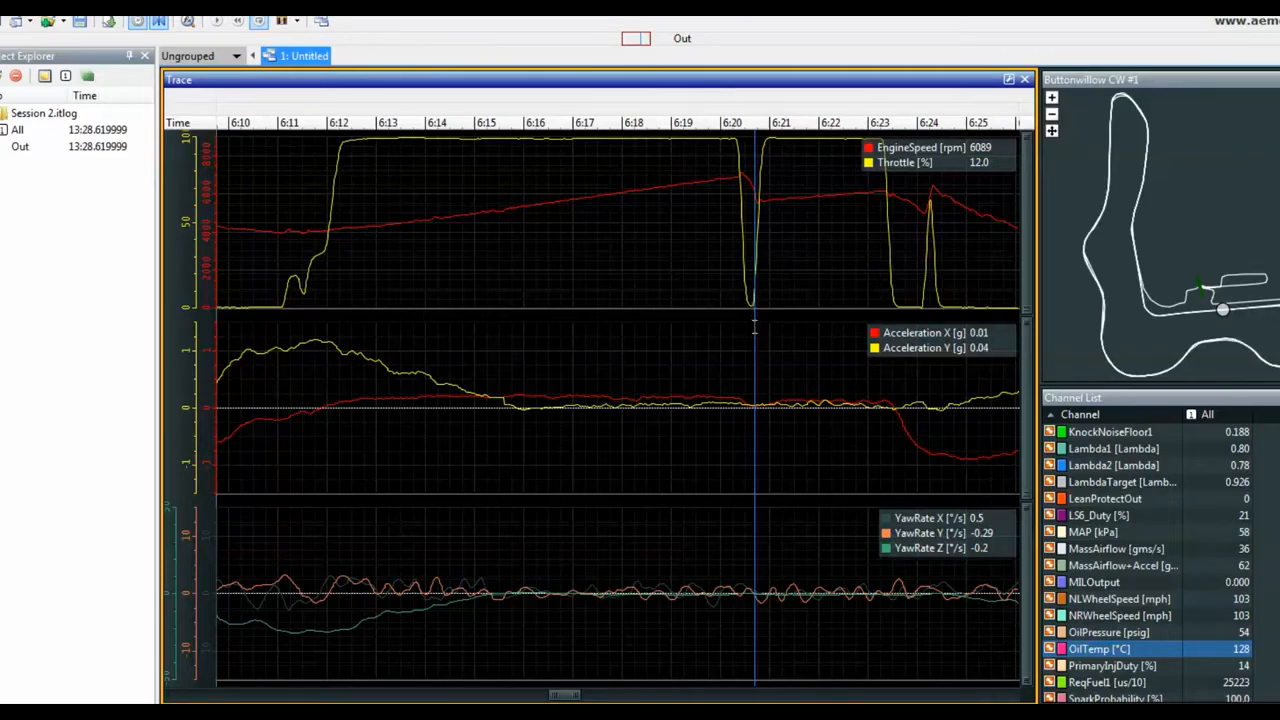
right_click(755, 328)
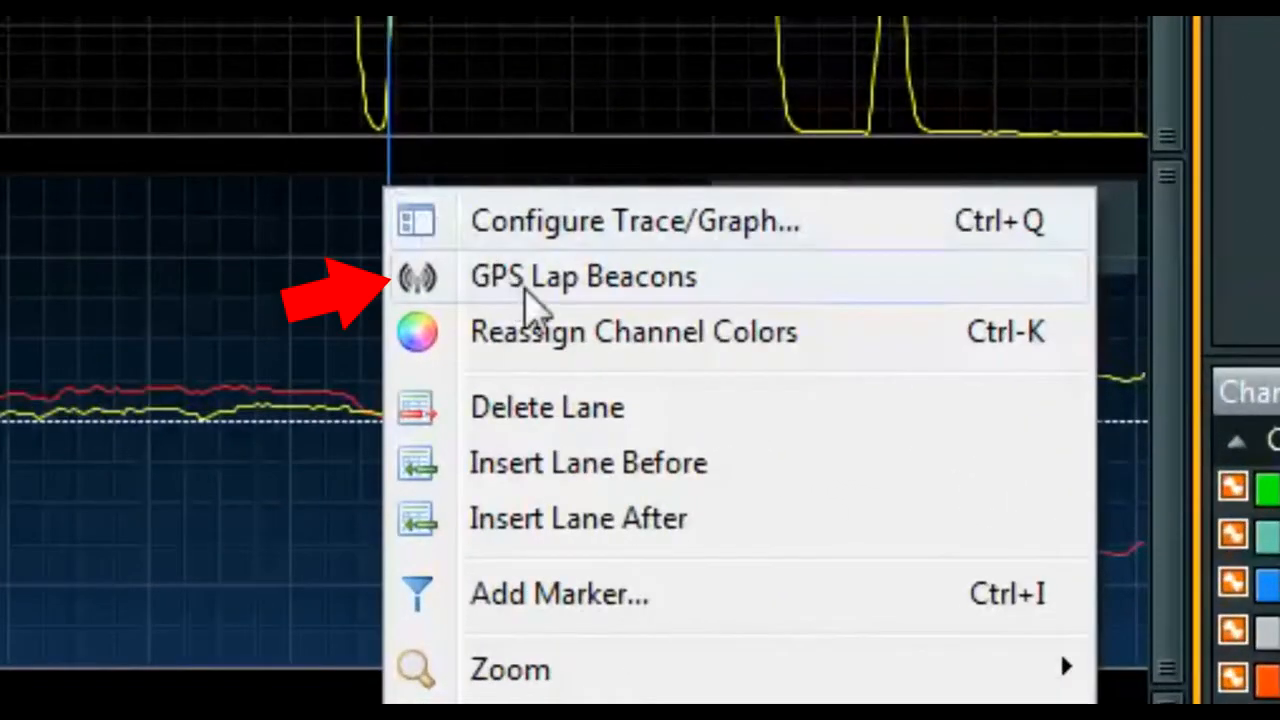
mouse_move(804, 362)
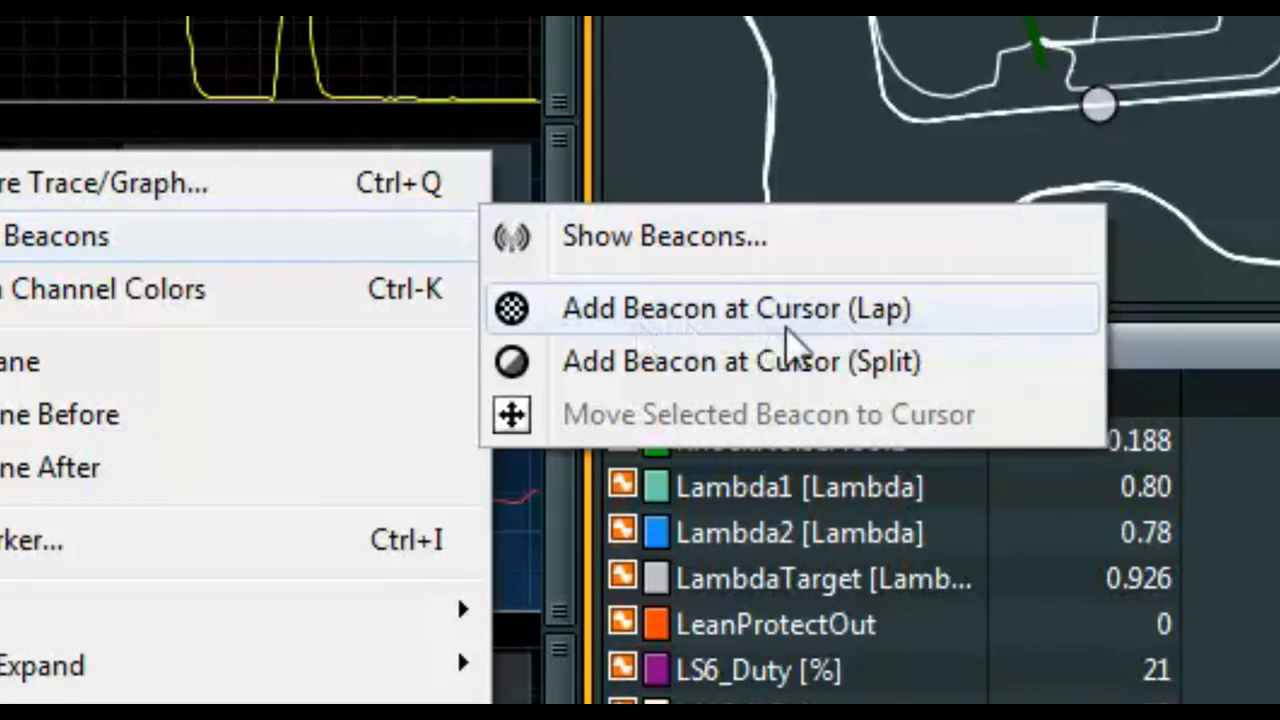
click(893, 333)
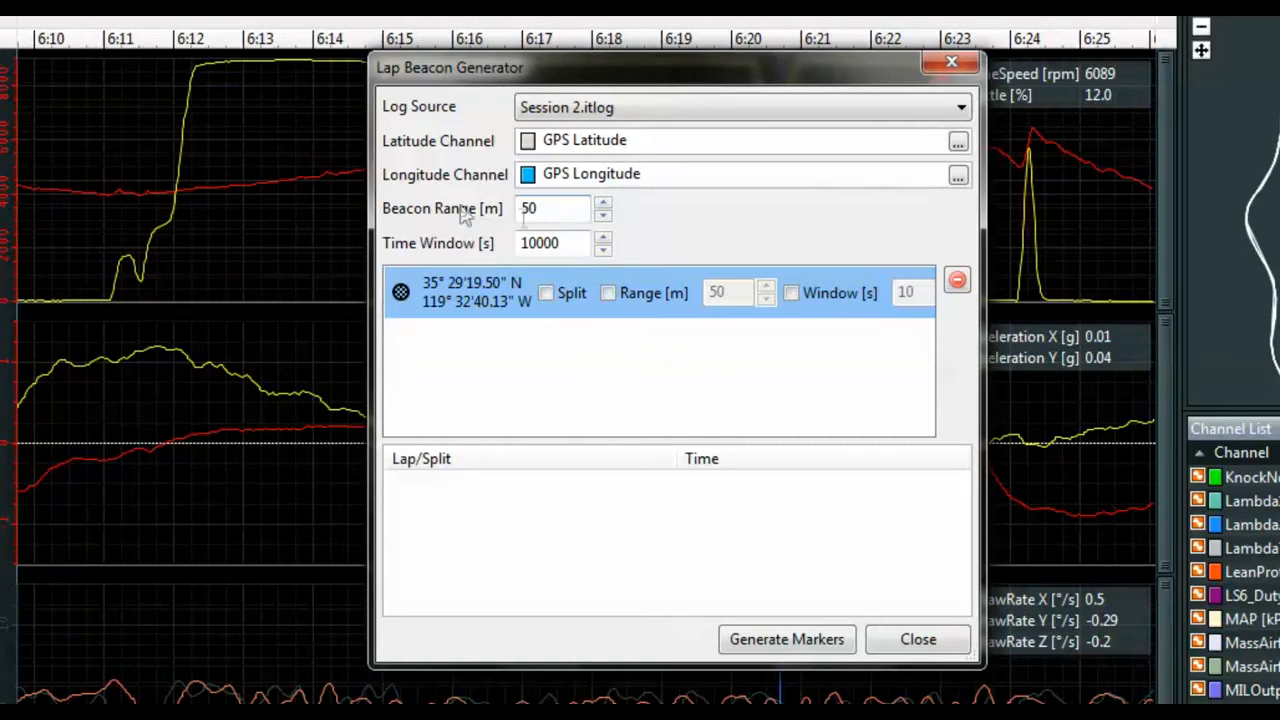
- Set the beacon range to 30 m and the time window to 60 s in the Lap Beacon Generator
drag(550, 209, 519, 208)
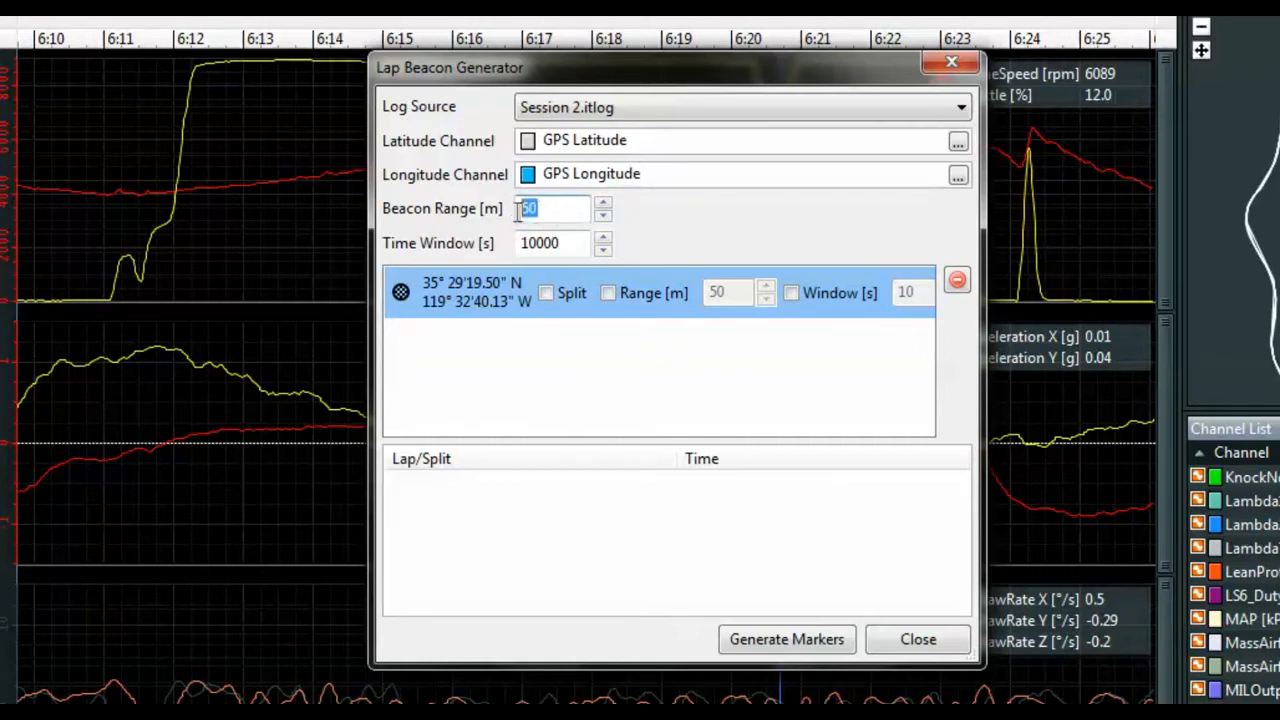
text(30)
drag(563, 248, 514, 255)
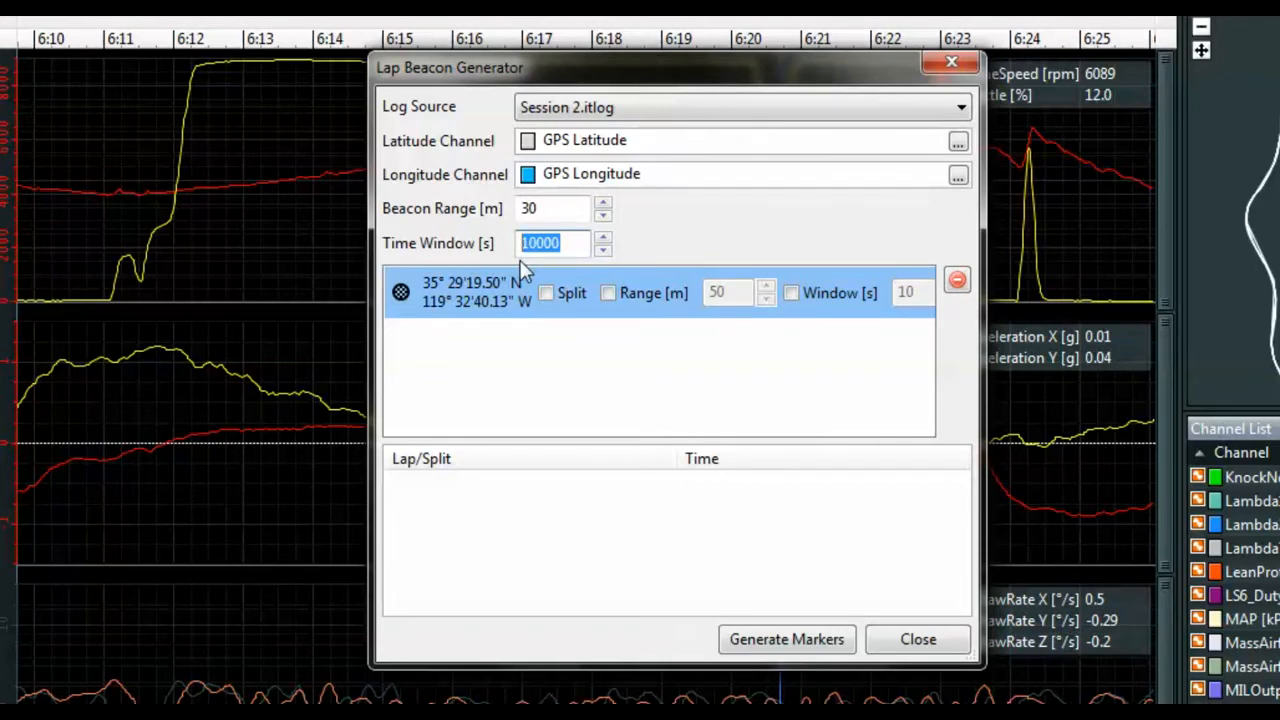
text(60)
- Generate the lap markers without editing the track definition, and close the Lap Beacon Generator
click(797, 645)
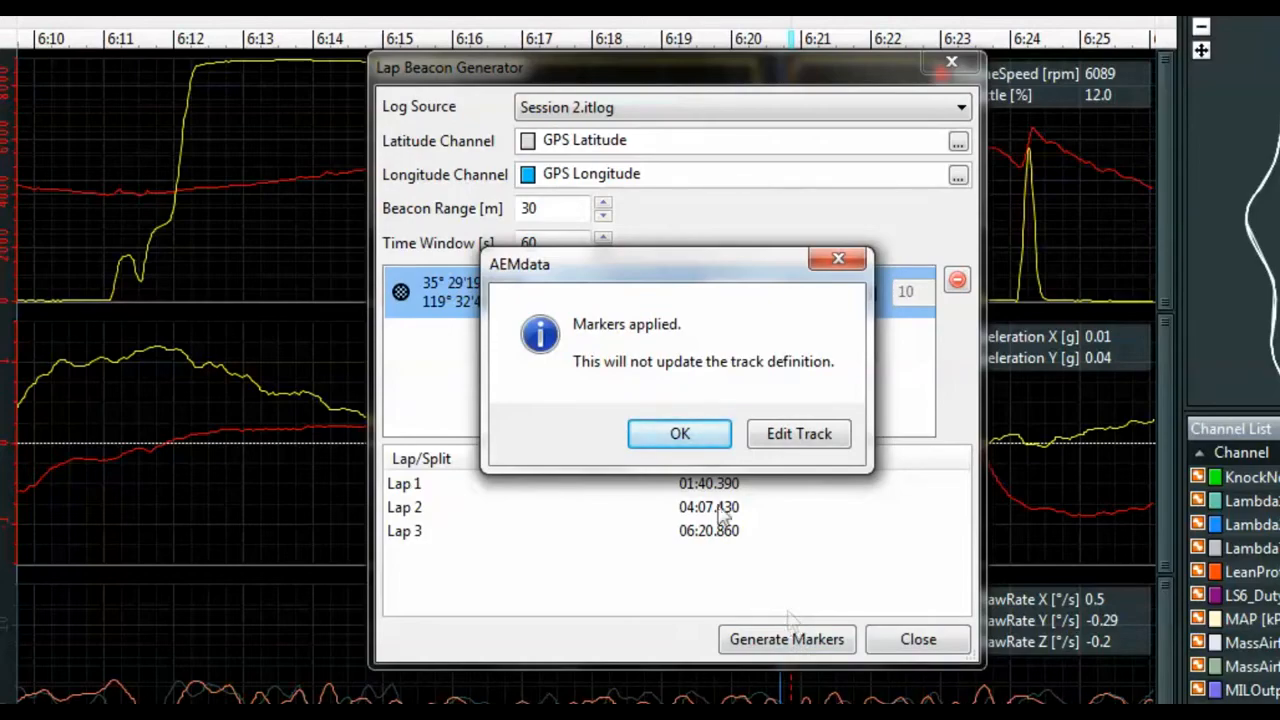
click(676, 432)
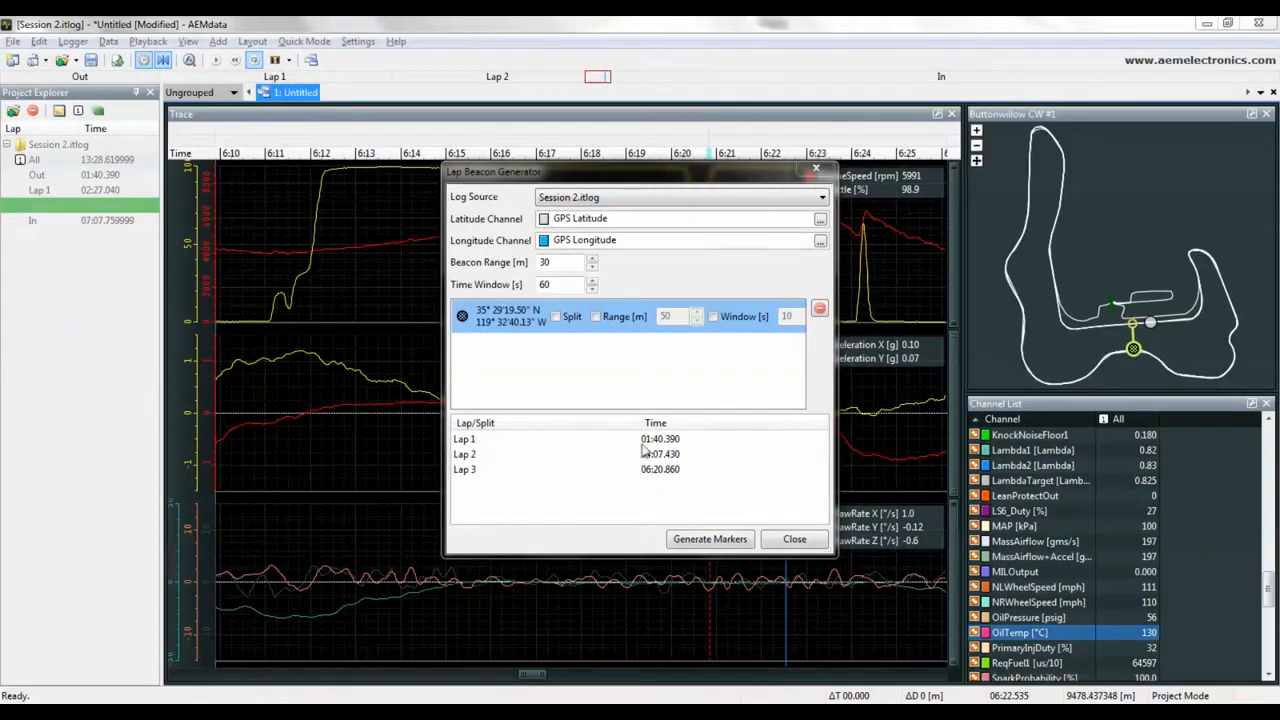
click(794, 540)
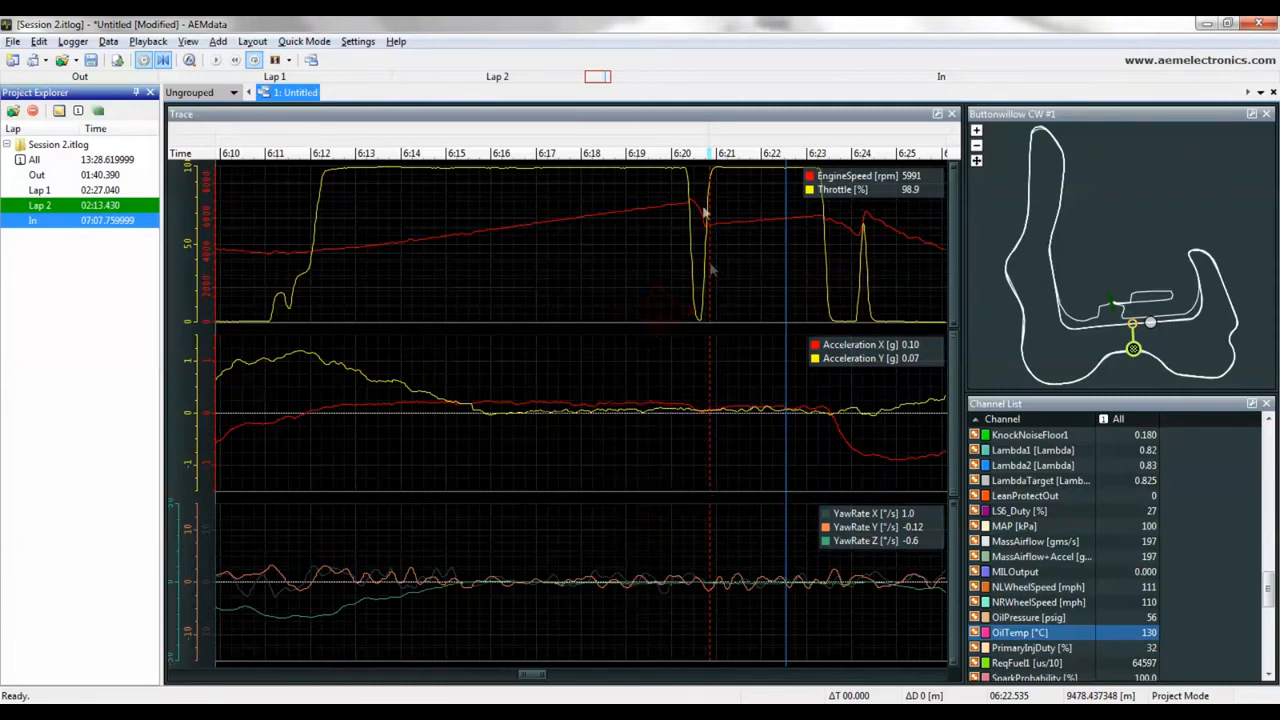
- Scrub the data cursor back to about 6:16 on the trace, before the end-of-lap marker
mouse_move(674, 374)
mouse_down()
mouse_move(418, 362)
mouse_move(487, 368)
mouse_up()
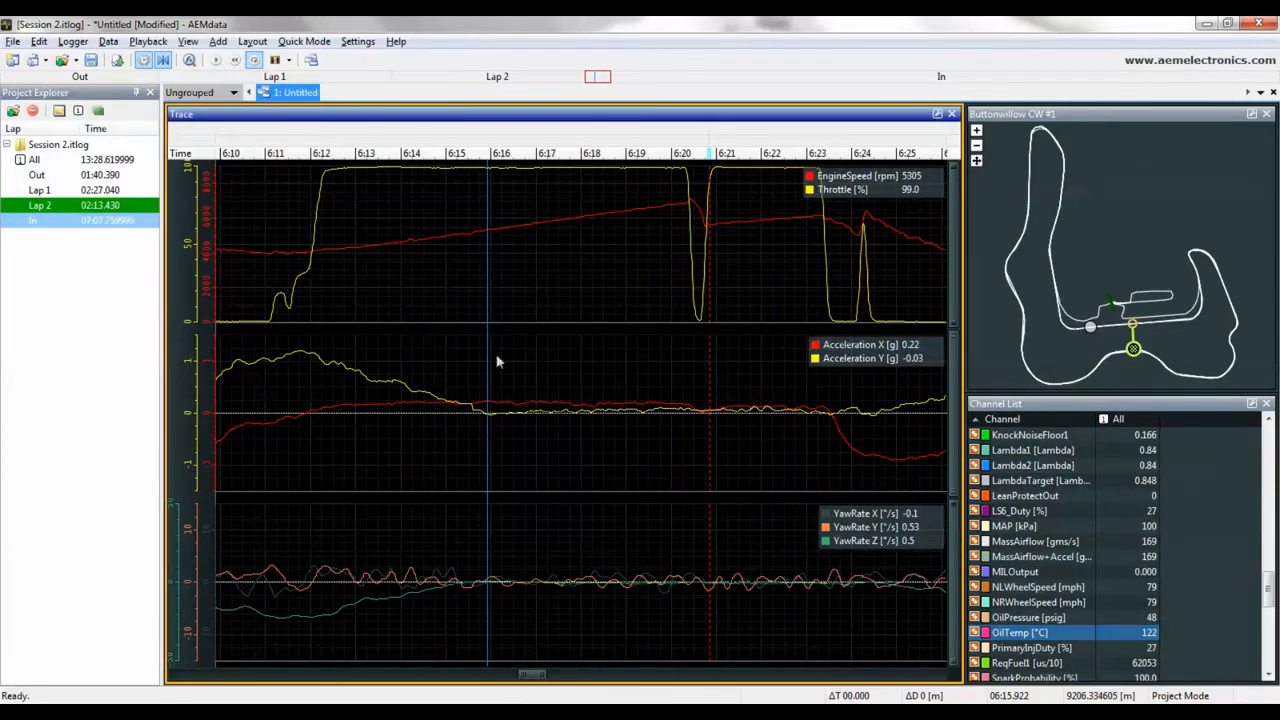
- Scrub the data cursor past the end-of-lap marker to about 6:21, and place it in Lap 1 at about 2:50
drag(497, 368, 578, 374)
mouse_move(609, 368)
mouse_down()
mouse_move(716, 375)
mouse_move(738, 354)
mouse_up()
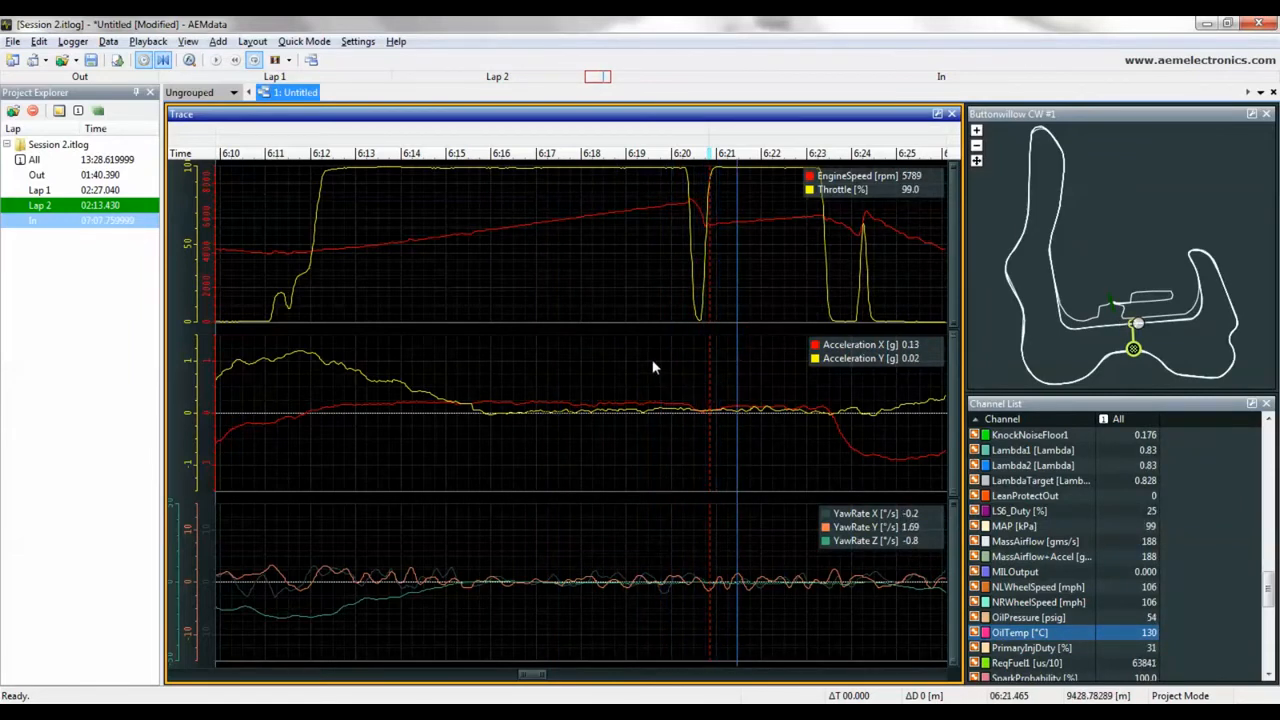
scroll(653, 367, down, 10)
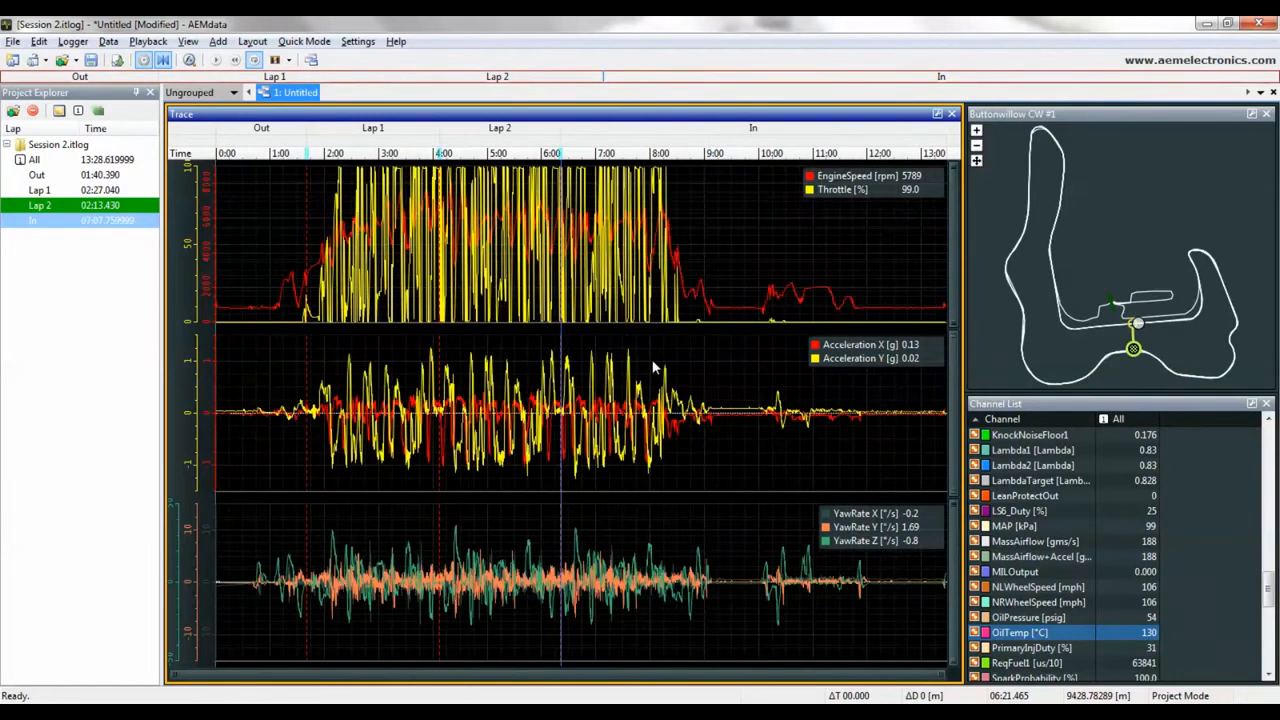
click(370, 445)
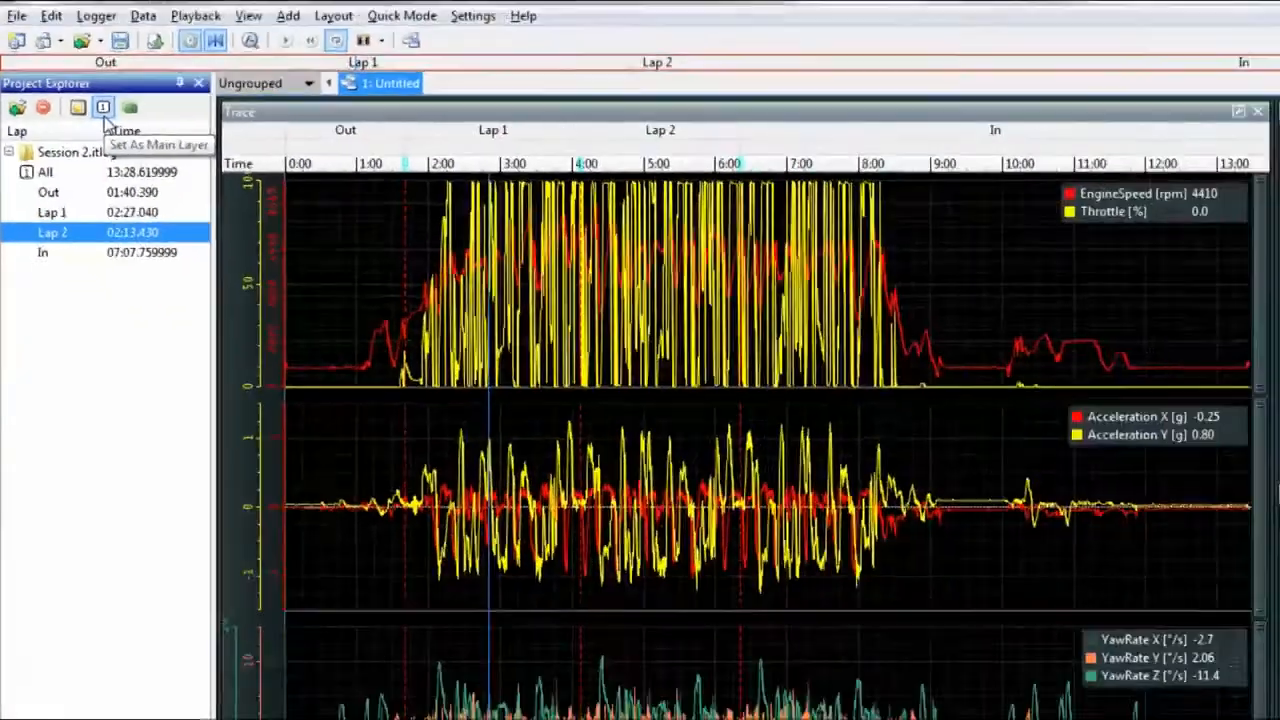
- Set Lap 2 as the main layer and place the data cursor within that lap at about 4:43
click(321, 95)
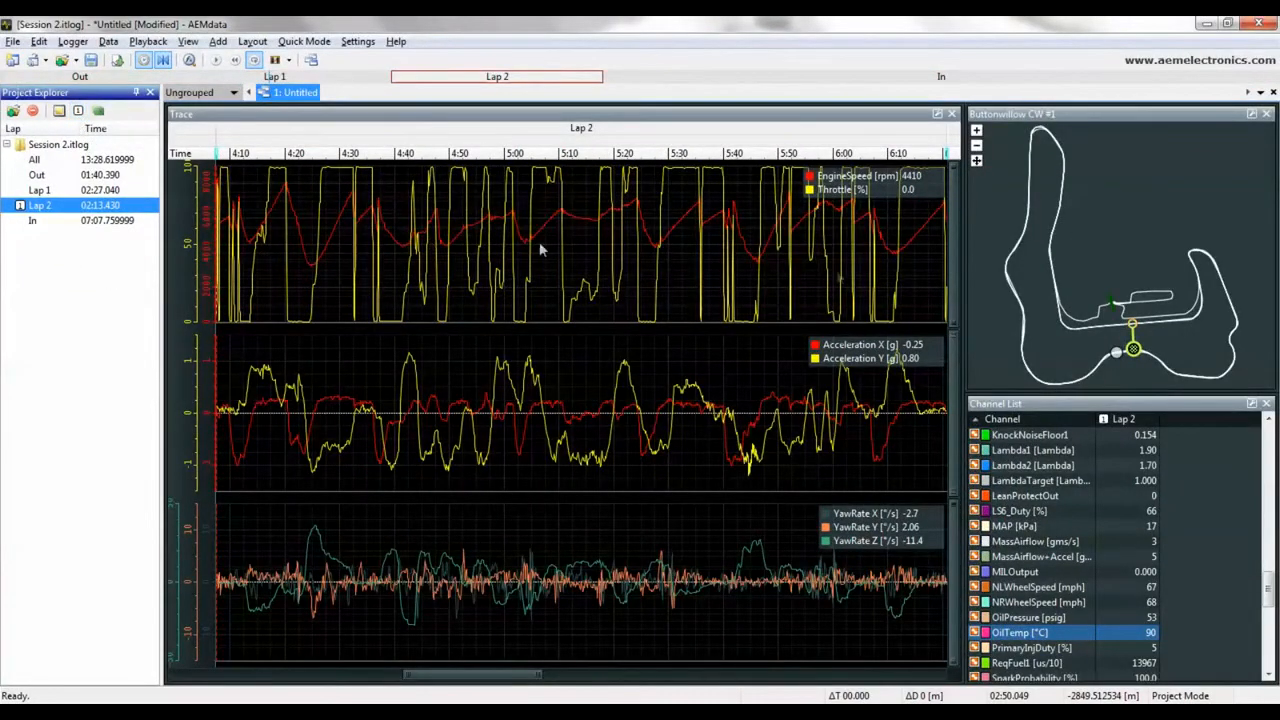
click(501, 256)
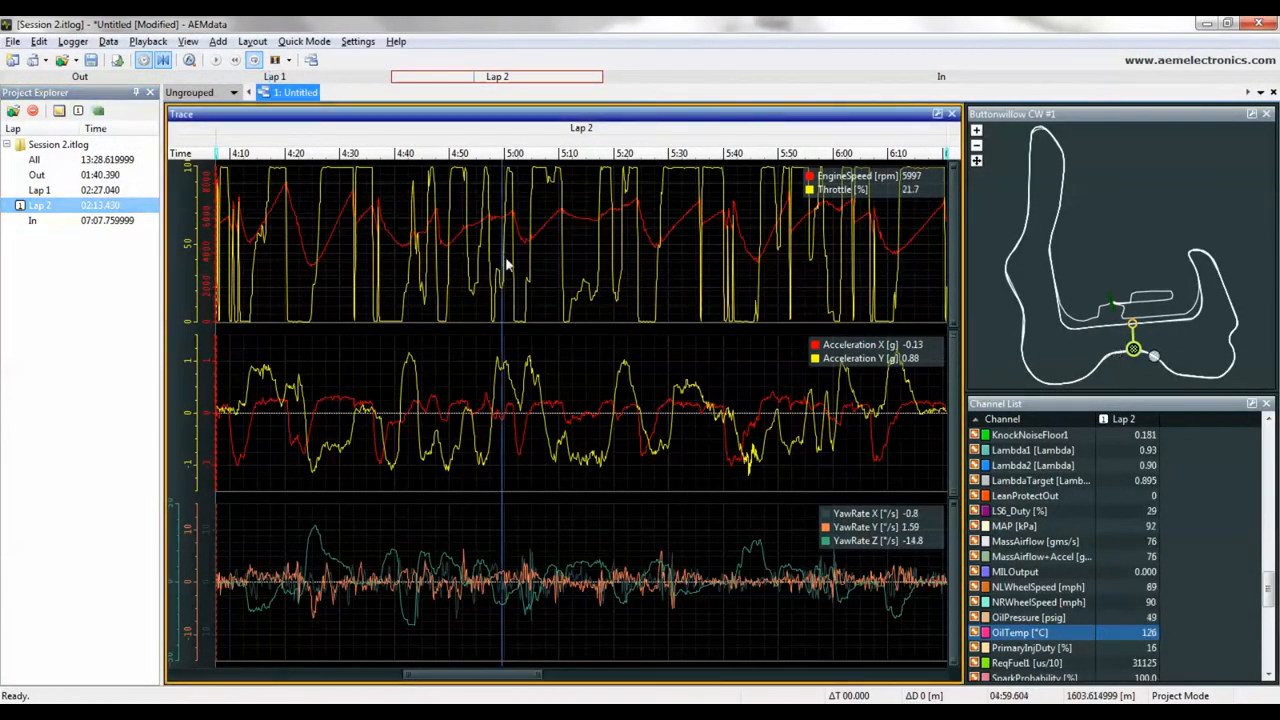
scroll(505, 256, down, 3)
scroll(507, 266, down, 1)
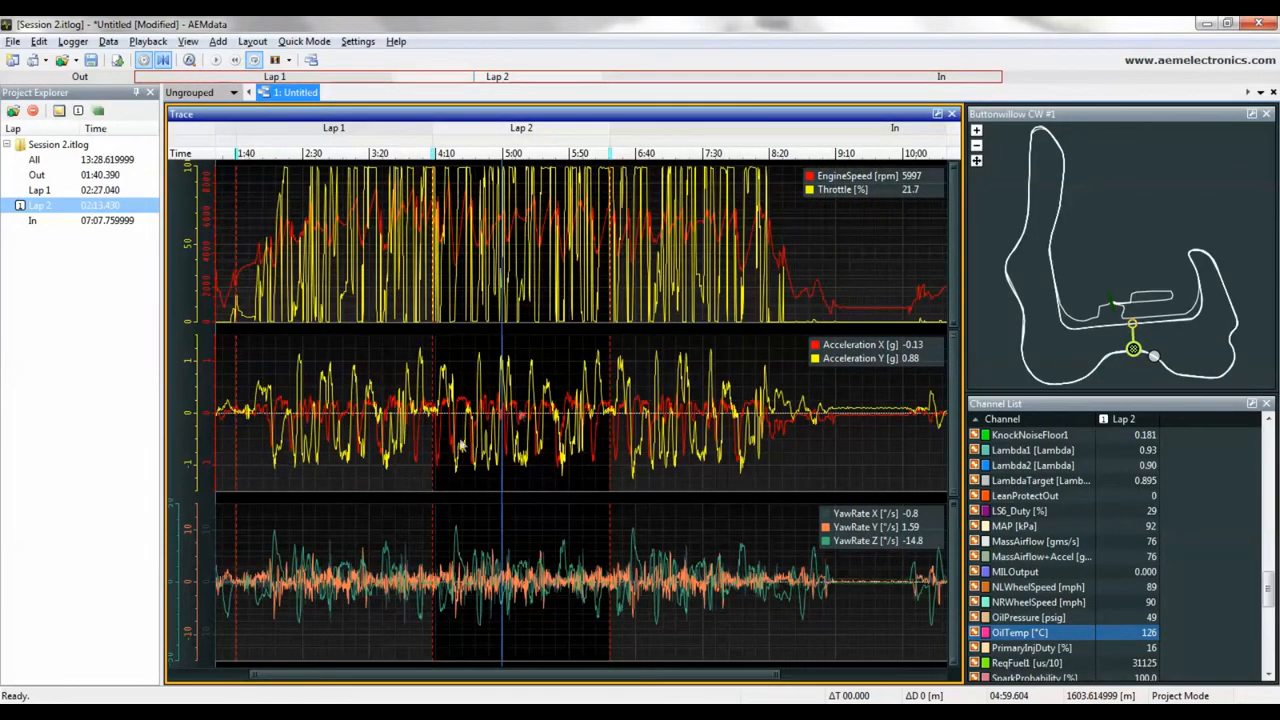
click(481, 442)
scroll(481, 442, up, 4)
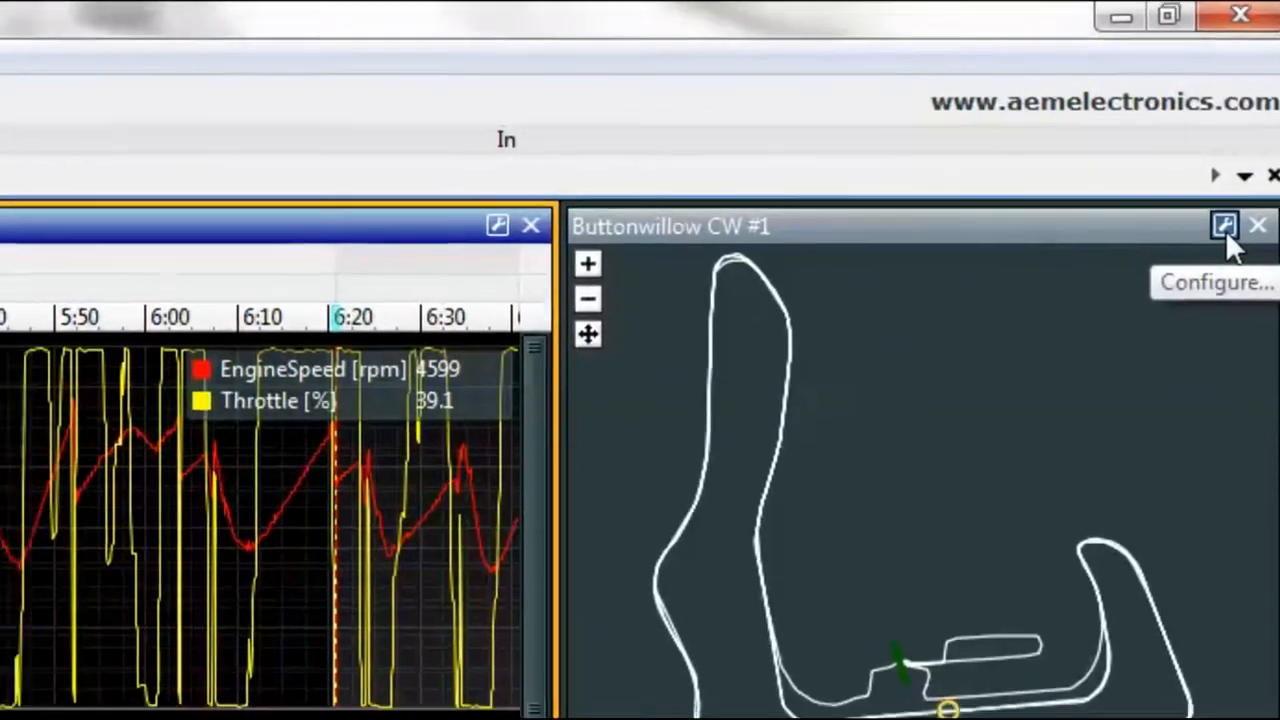
- Open the Buttonwillow CW #1 track view in the Track Editor and set its source range to Lap 2 of the Session 2 log
click(1215, 231)
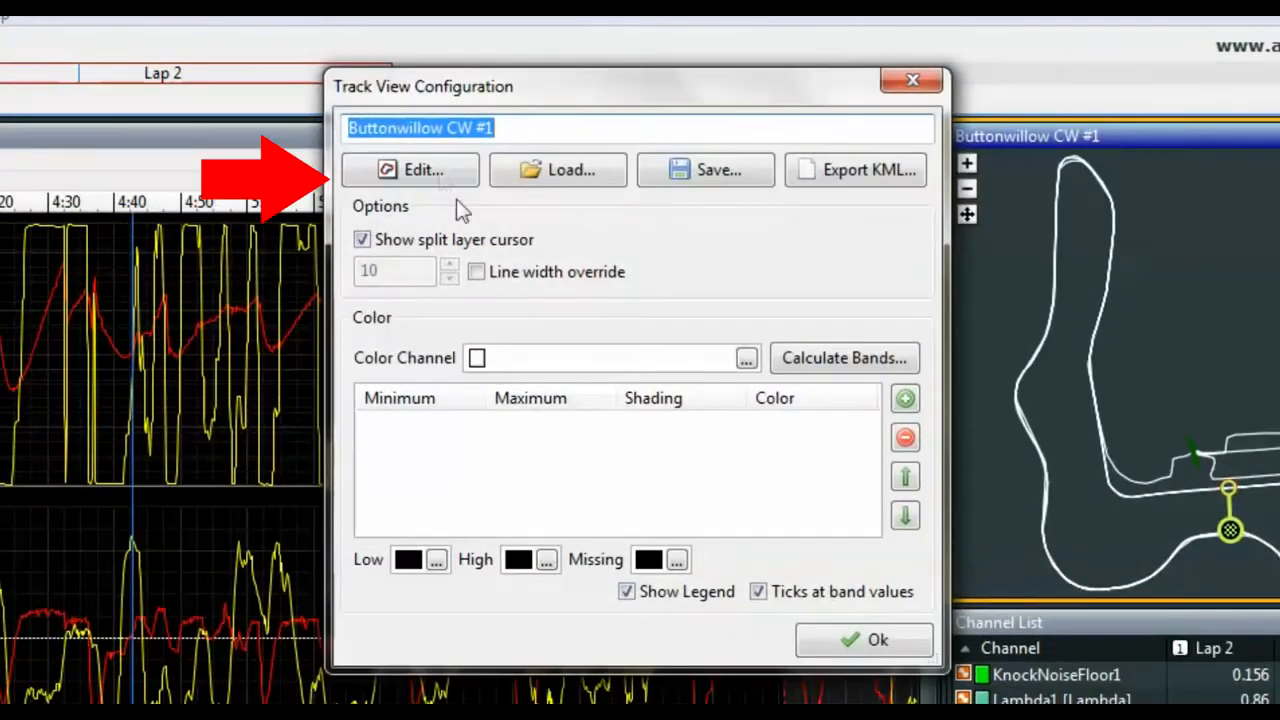
click(430, 168)
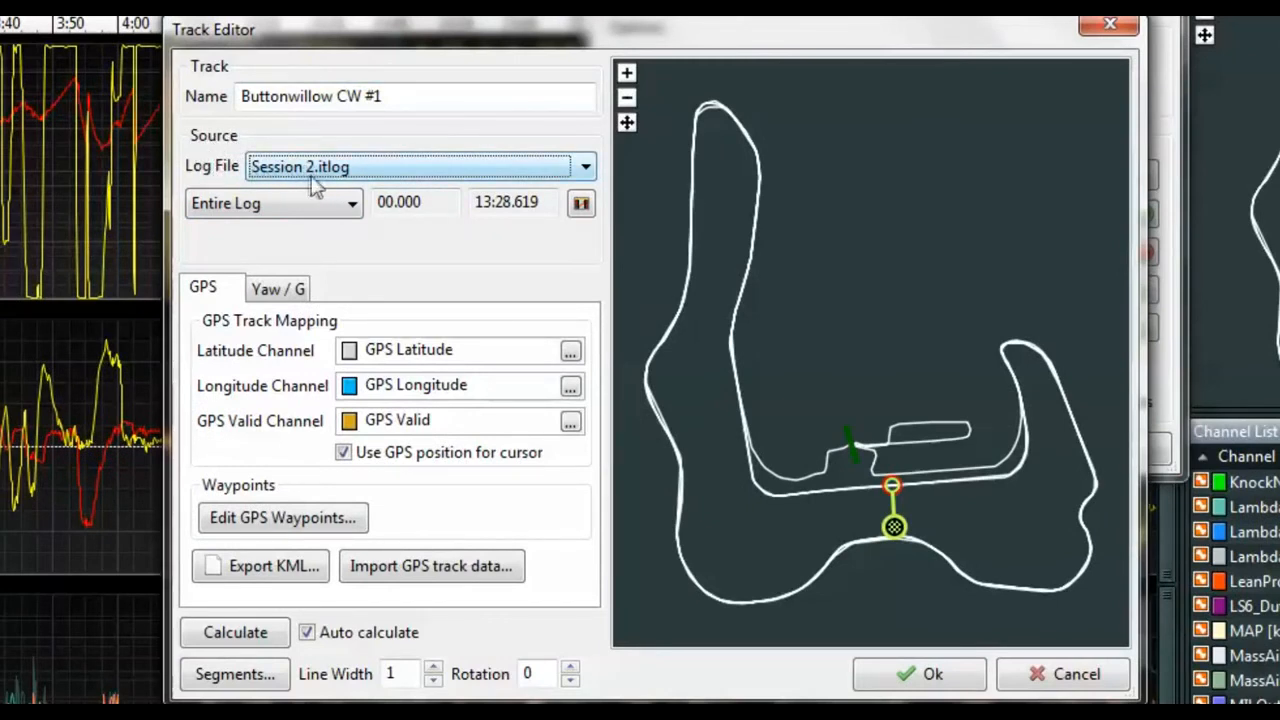
click(250, 204)
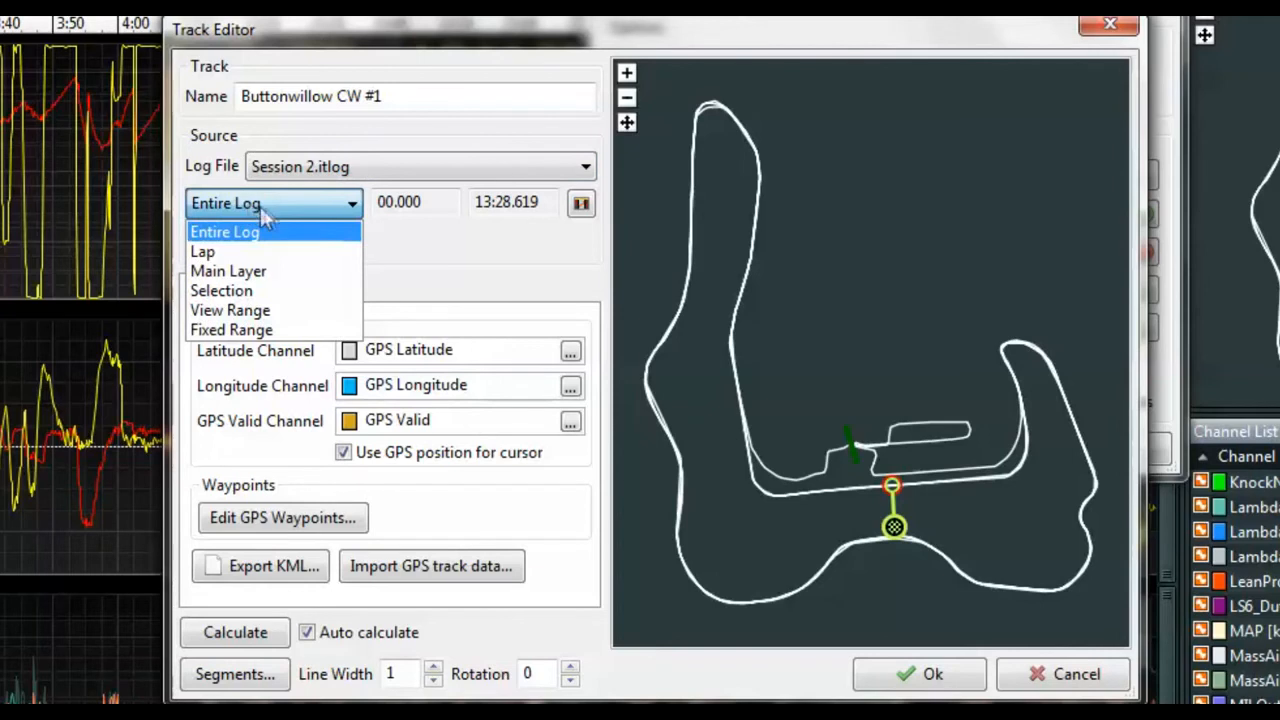
click(231, 252)
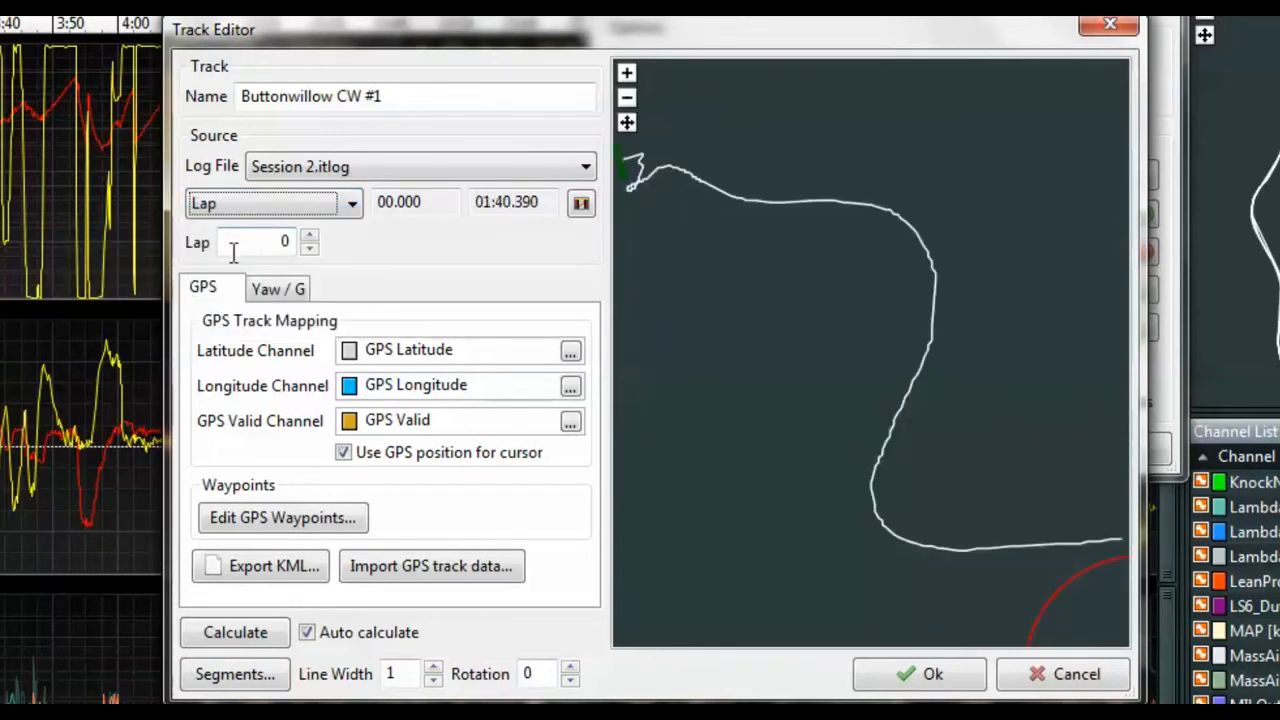
click(309, 237)
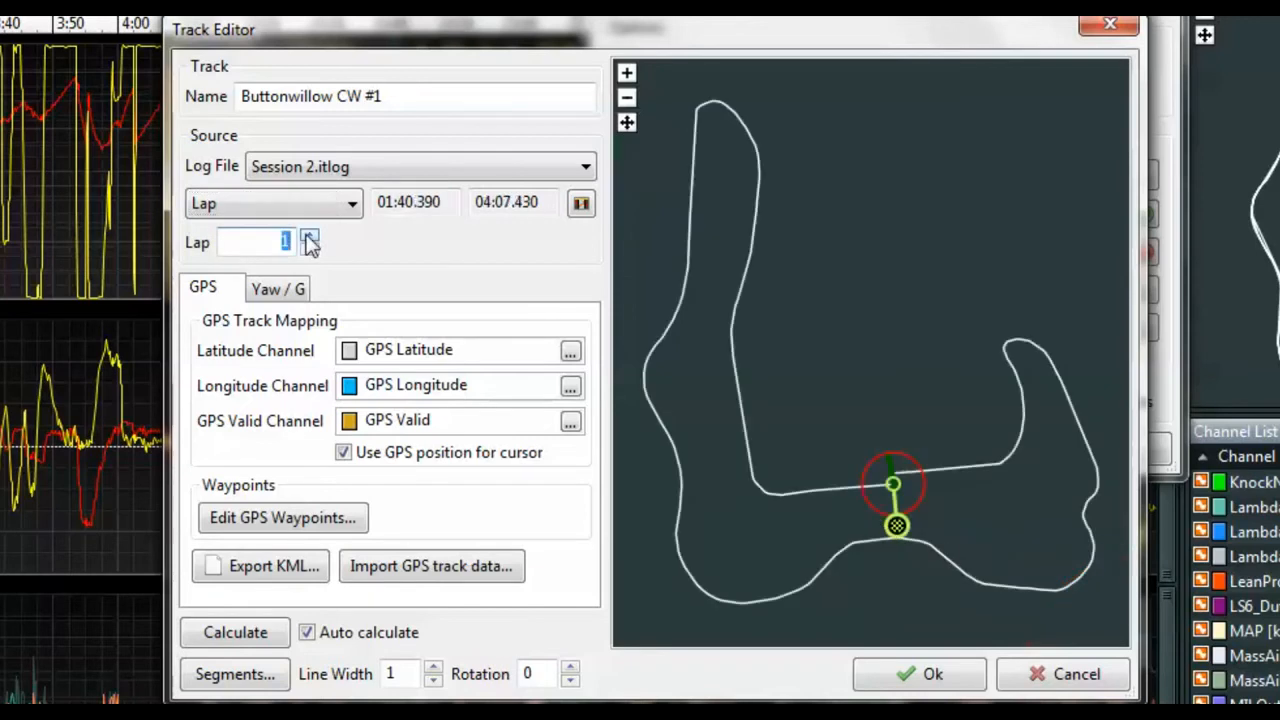
click(309, 238)
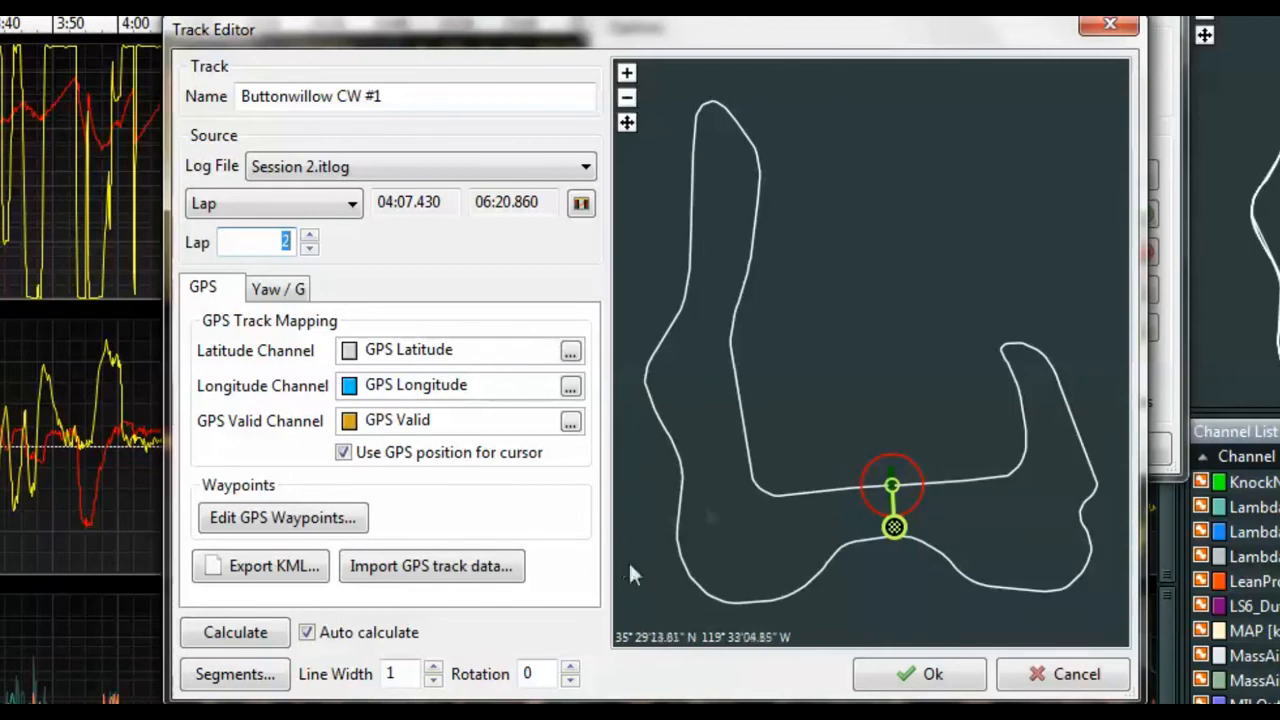
- Set the track map's rotation to 4 and accept the track editor and track view configuration changes
click(569, 667)
click(569, 667)
click(569, 667)
click(569, 667)
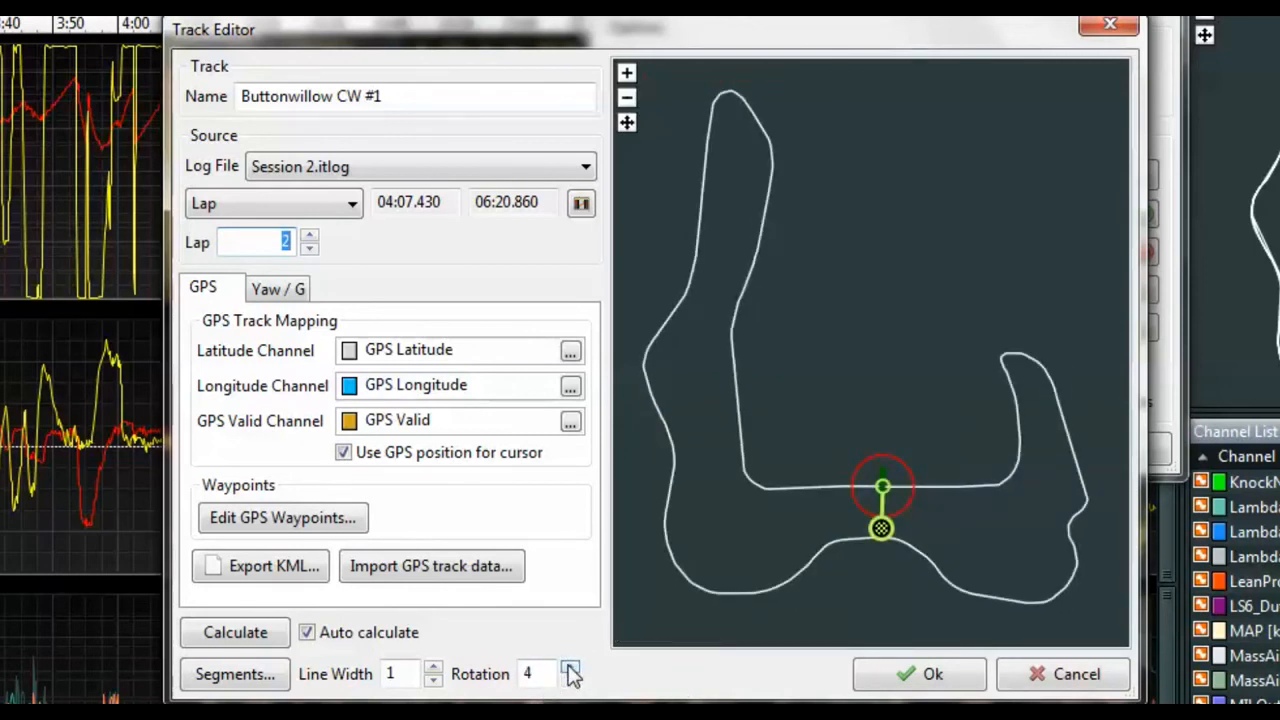
click(569, 667)
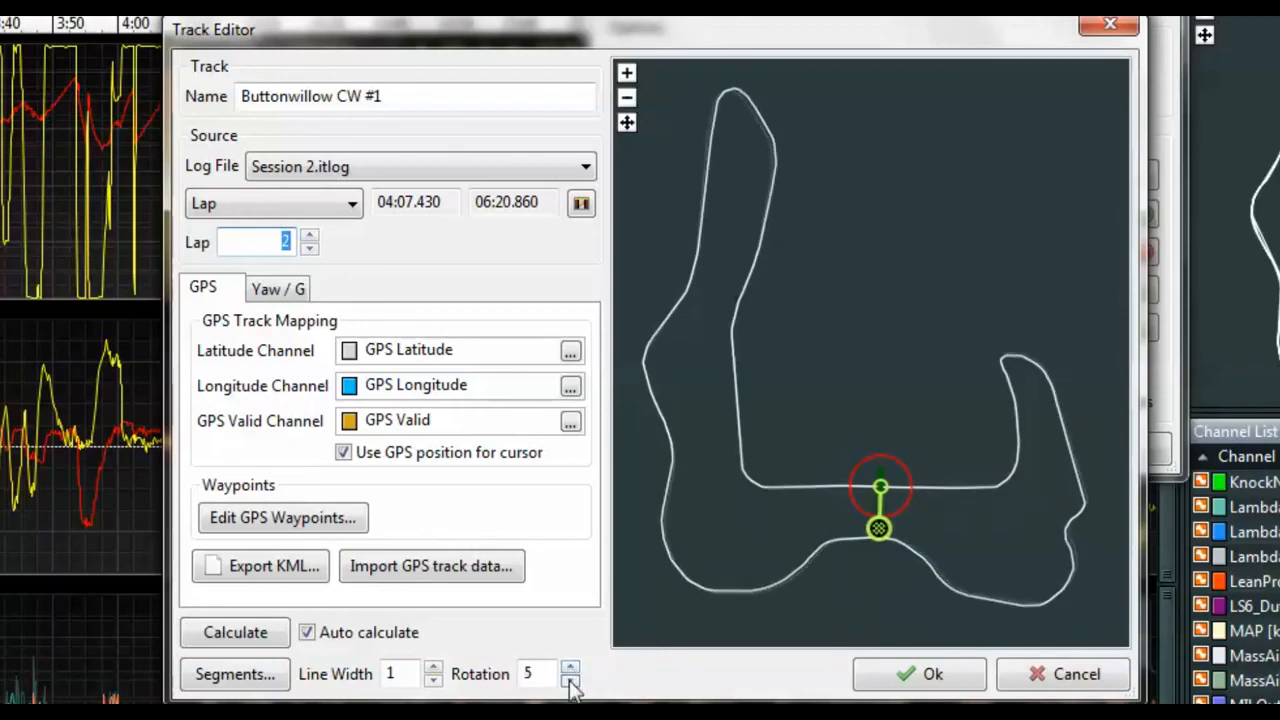
click(569, 680)
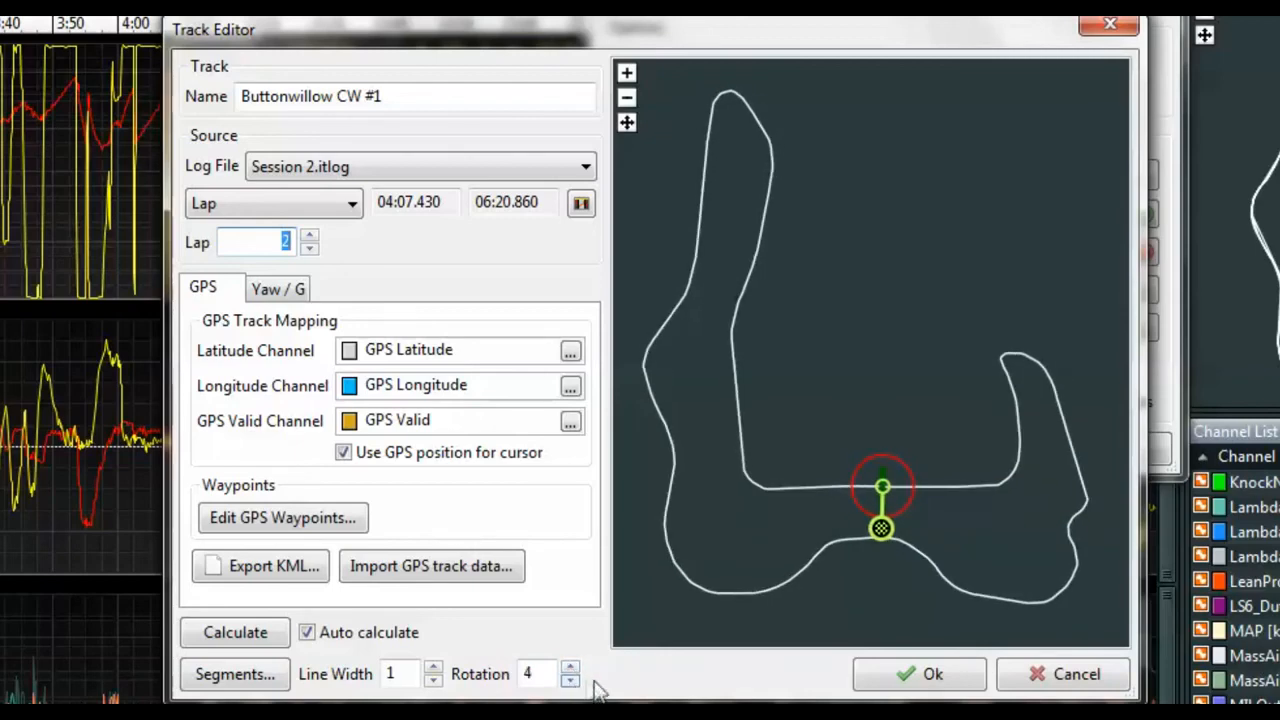
click(912, 676)
click(1093, 447)
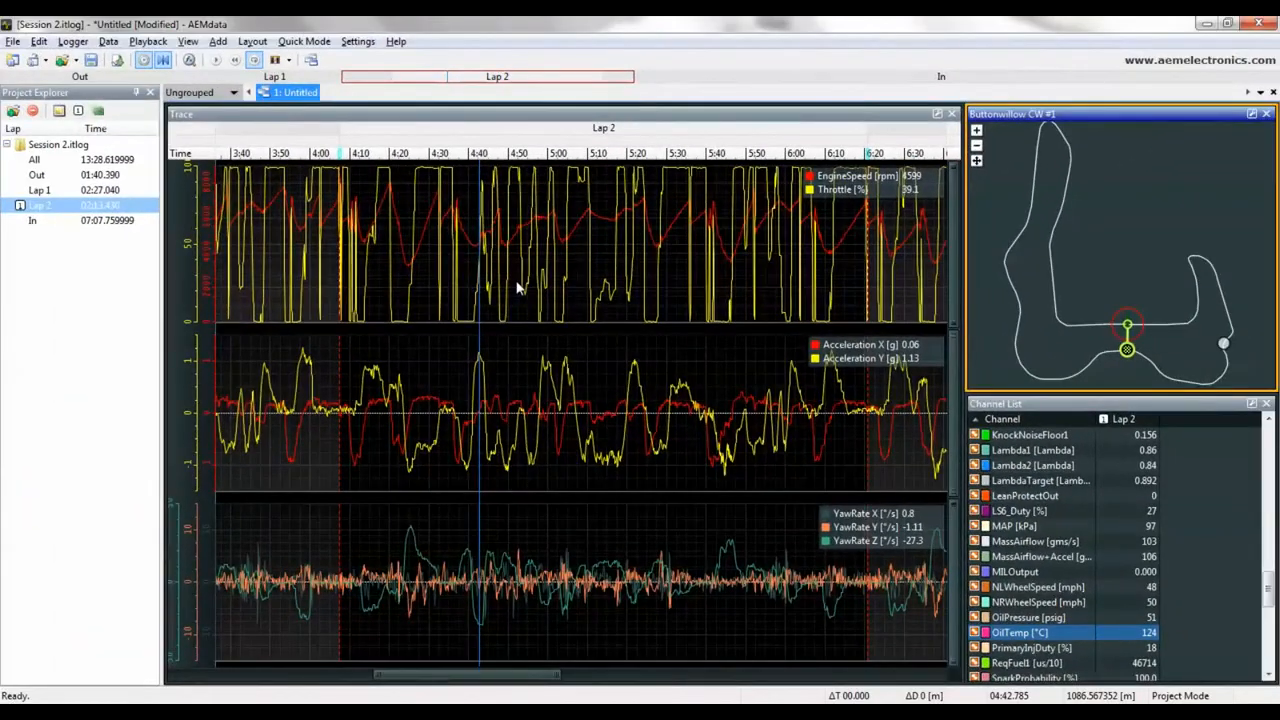